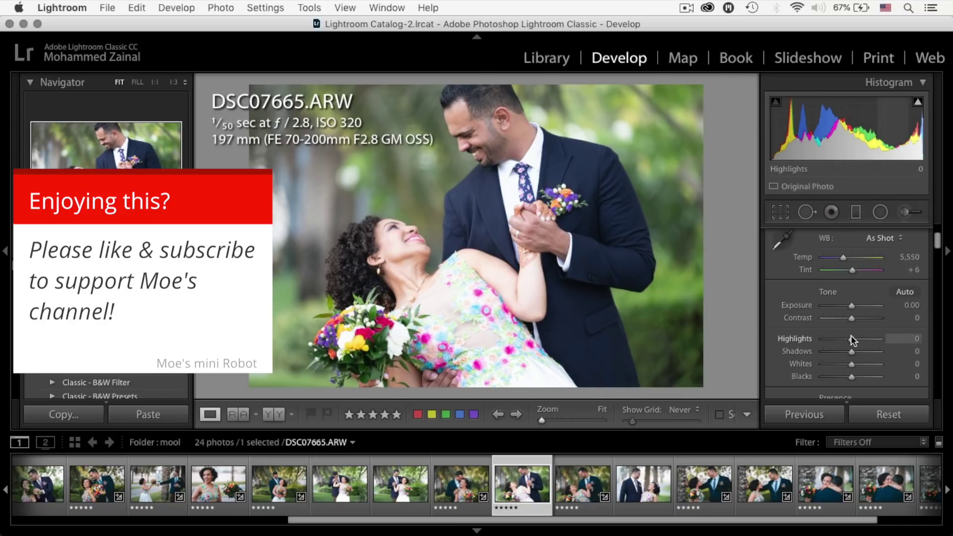
Set Highlights to -100 and Exposure to -0.06, then send the photo to Photoshop via Edit In.
drag(851, 342, 808, 347)
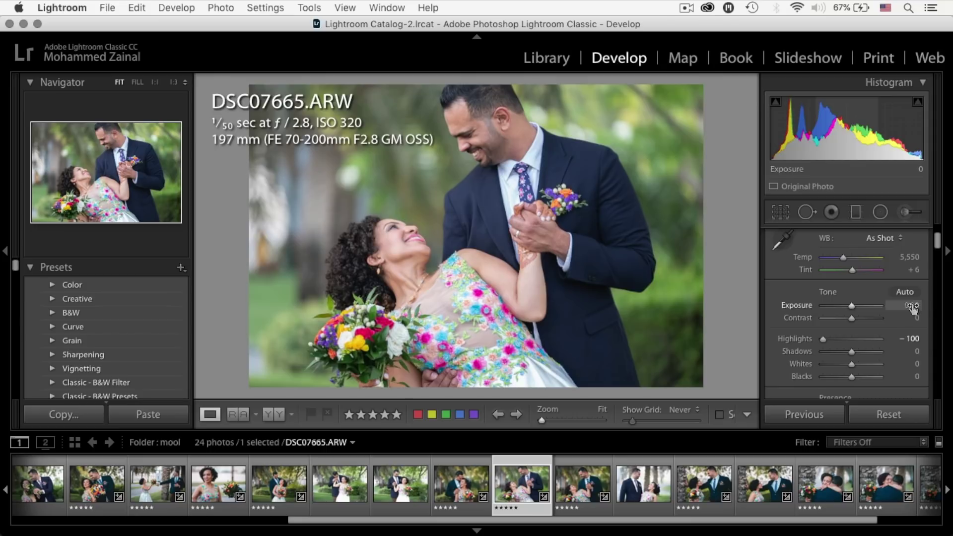
drag(913, 308, 909, 307)
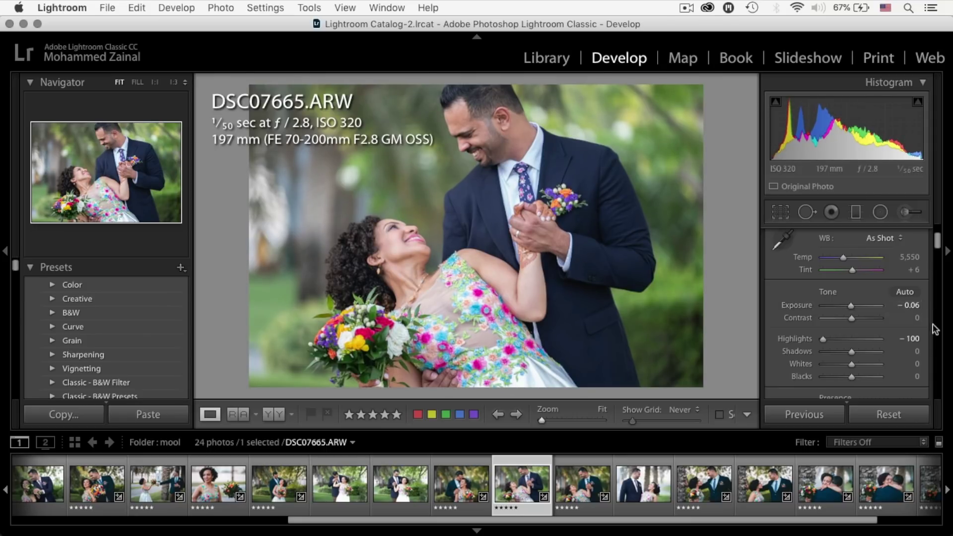
right_click(529, 483)
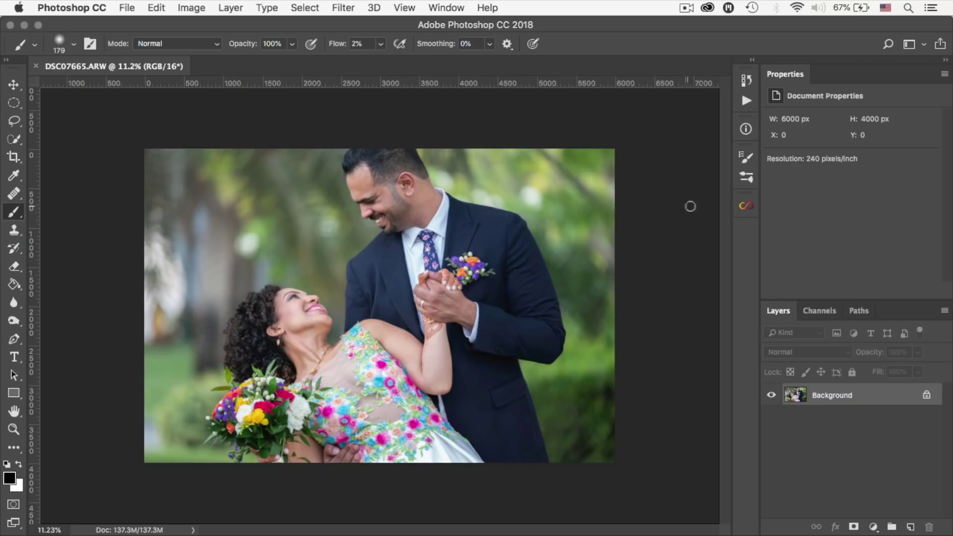
Dock the Infinite Color panel beside the photo and set Harmonize intensity to Medium.
click(744, 206)
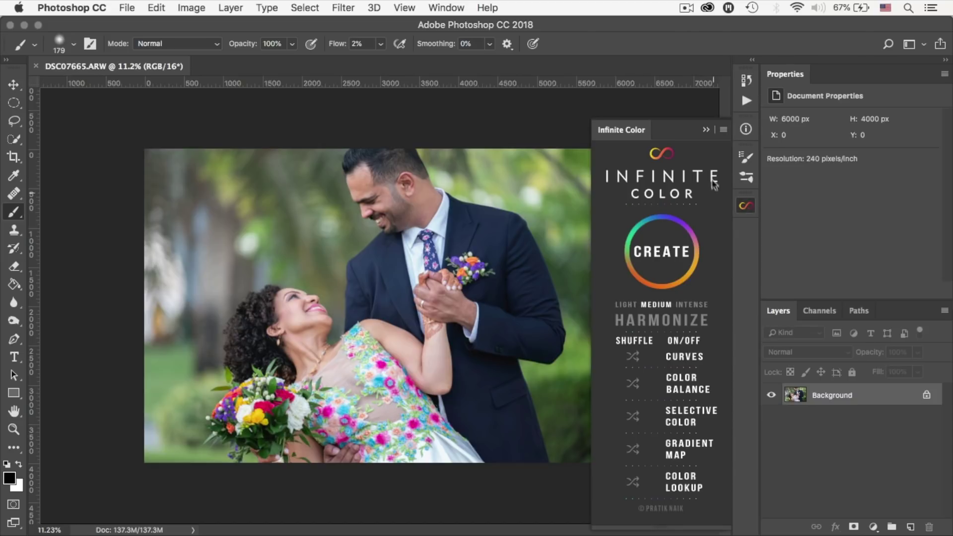
drag(680, 130, 148, 114)
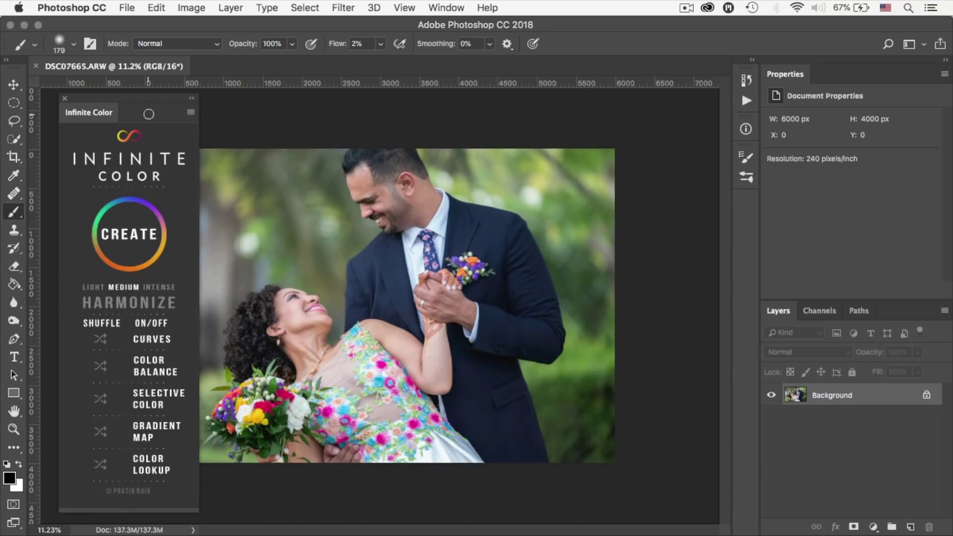
scroll(381, 183, down, 1)
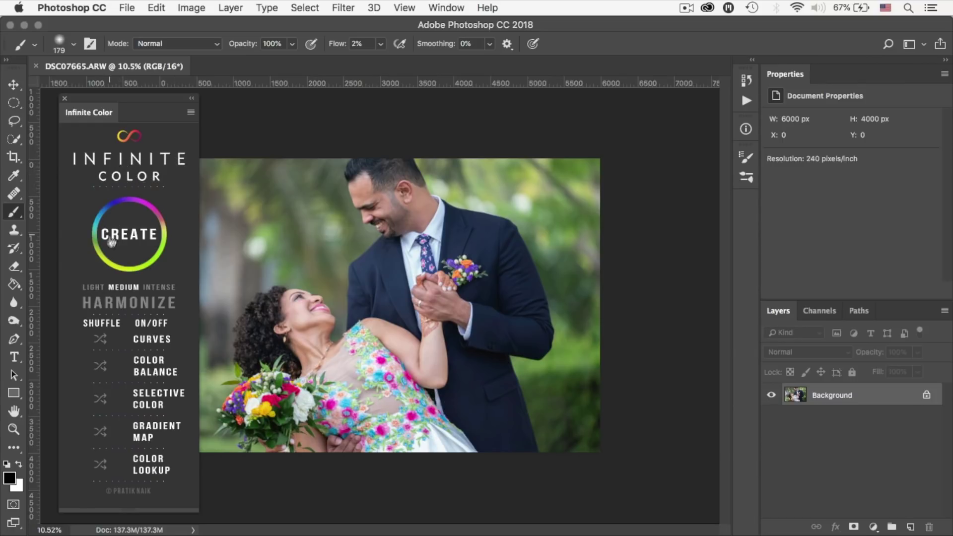
click(93, 287)
click(124, 287)
click(153, 287)
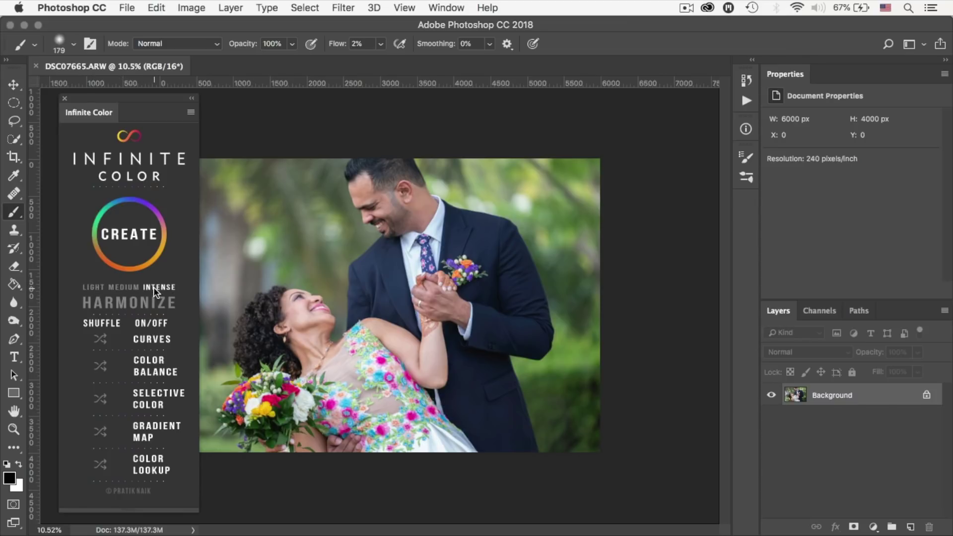
click(131, 288)
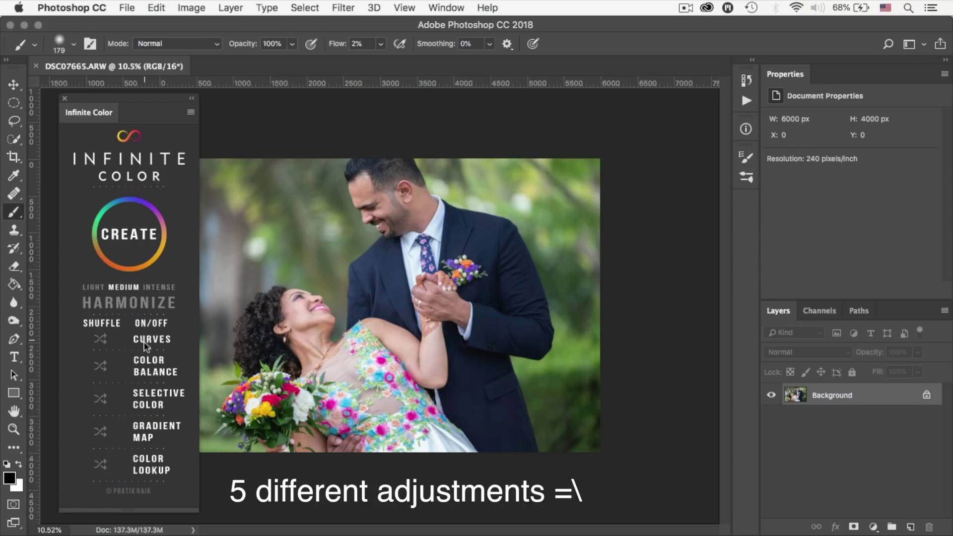
Disable Color Lookup, Gradient Map and Curves, then generate a Color Balance and Selective Color grade.
click(146, 453)
click(146, 435)
click(150, 404)
click(153, 372)
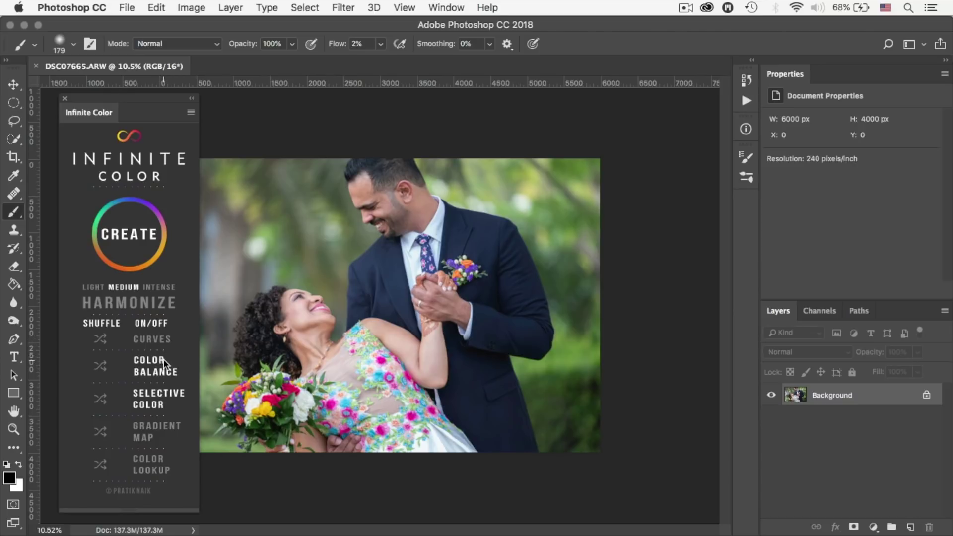
click(146, 248)
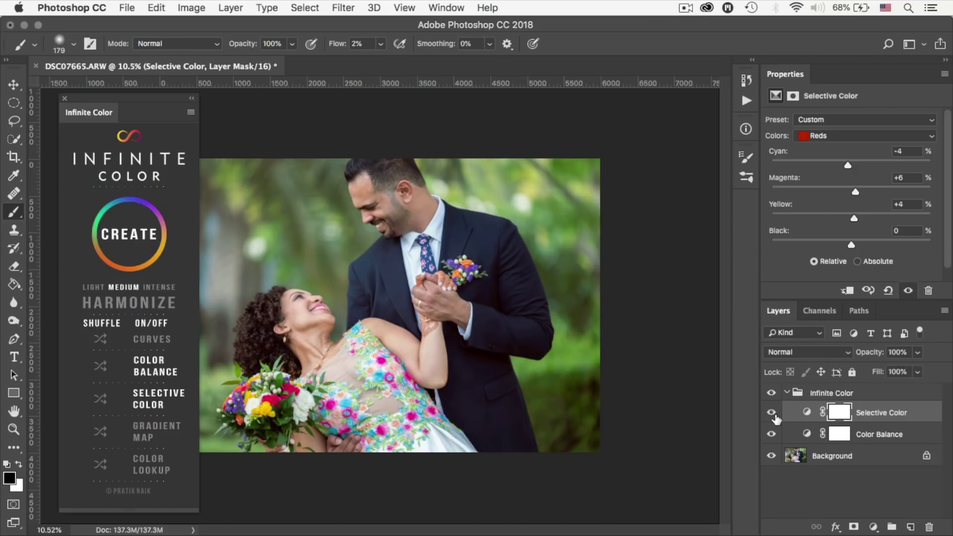
Compare with Color Balance hidden, reroll the grade three times, and re-enable Curves.
click(772, 434)
click(771, 434)
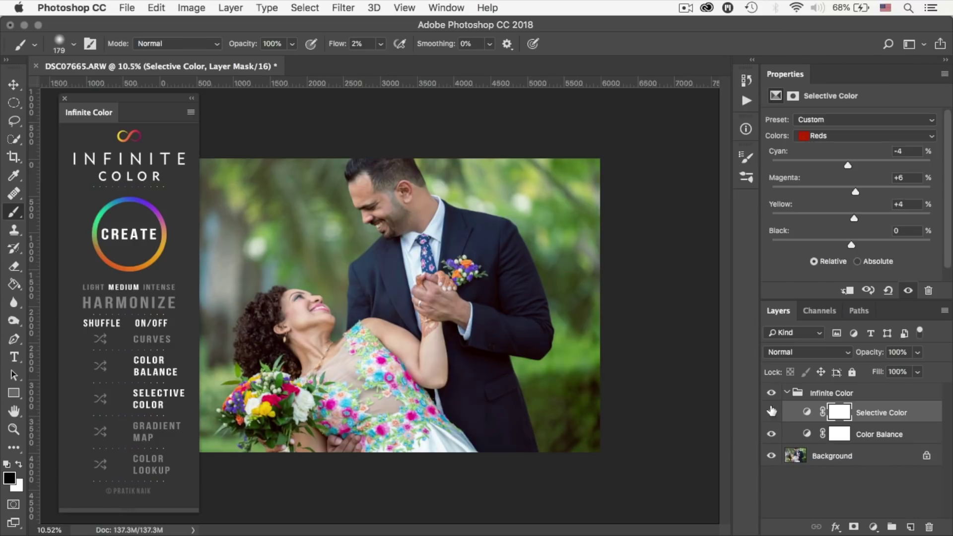
click(138, 237)
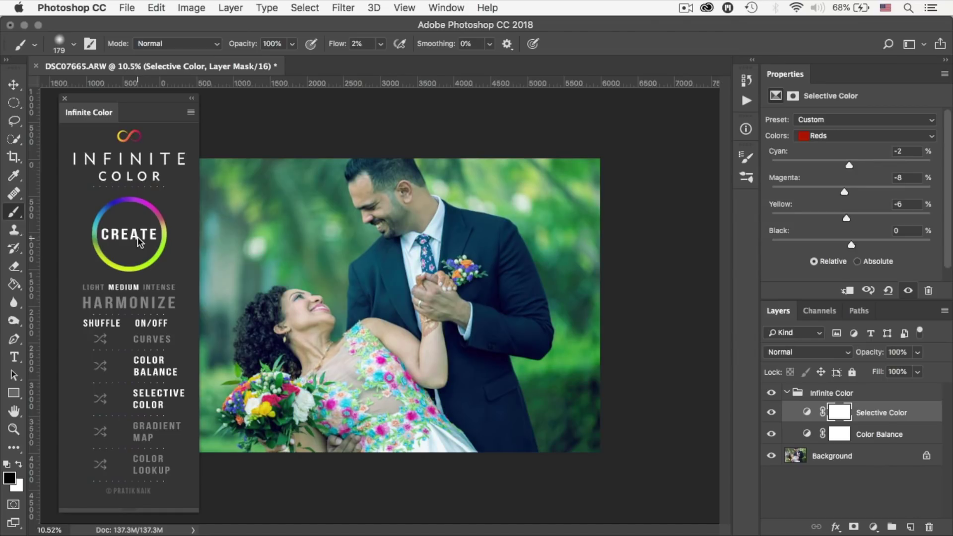
click(138, 236)
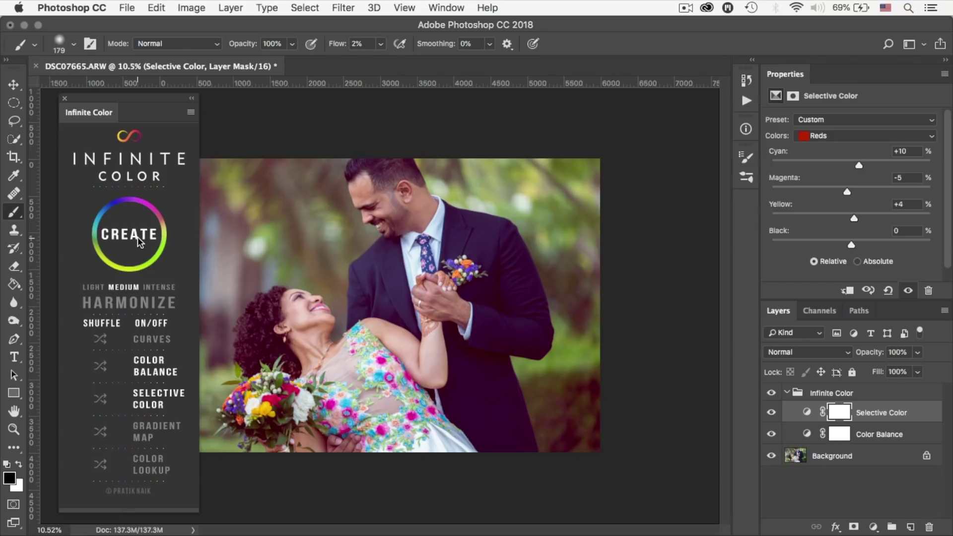
click(138, 236)
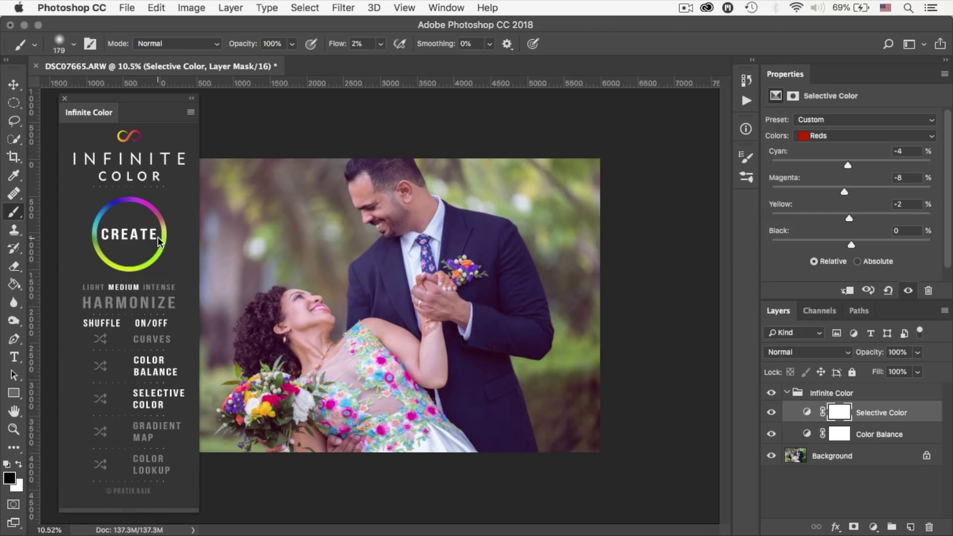
click(155, 341)
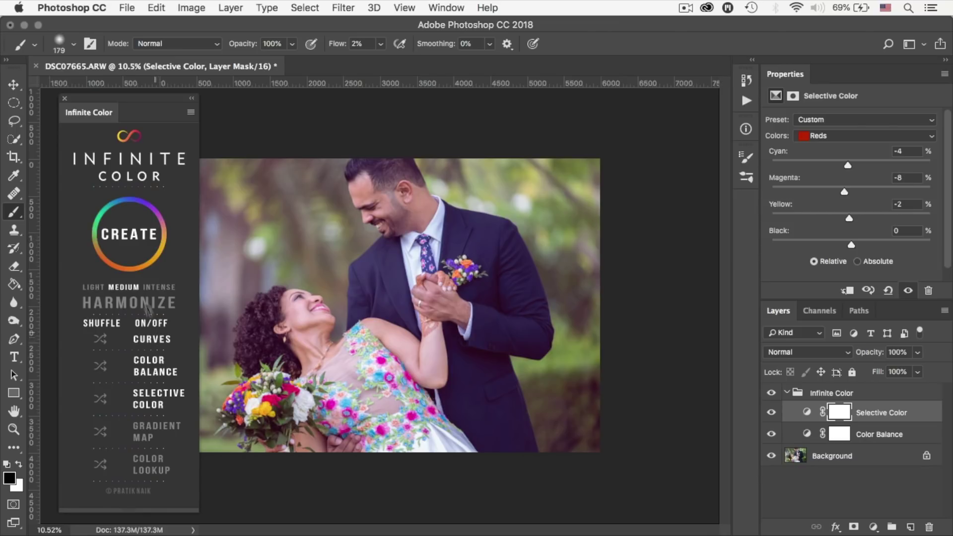
Reroll the Curves-inclusive grade until it gives a natural, cool-blue look.
click(138, 255)
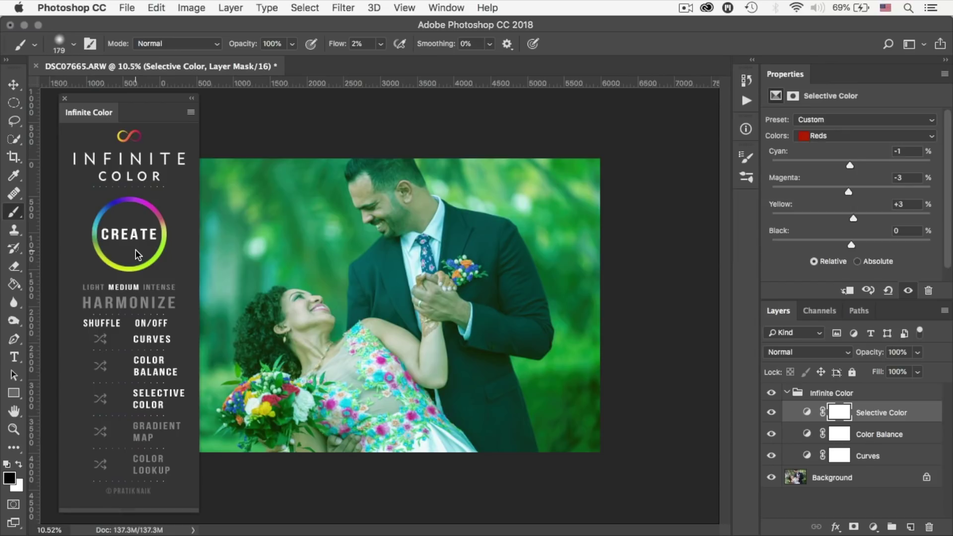
click(138, 255)
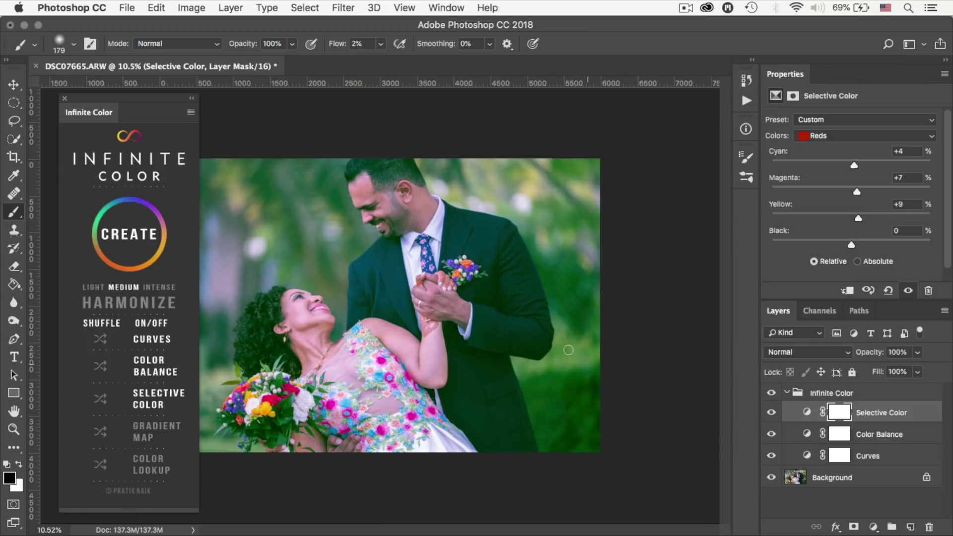
click(134, 259)
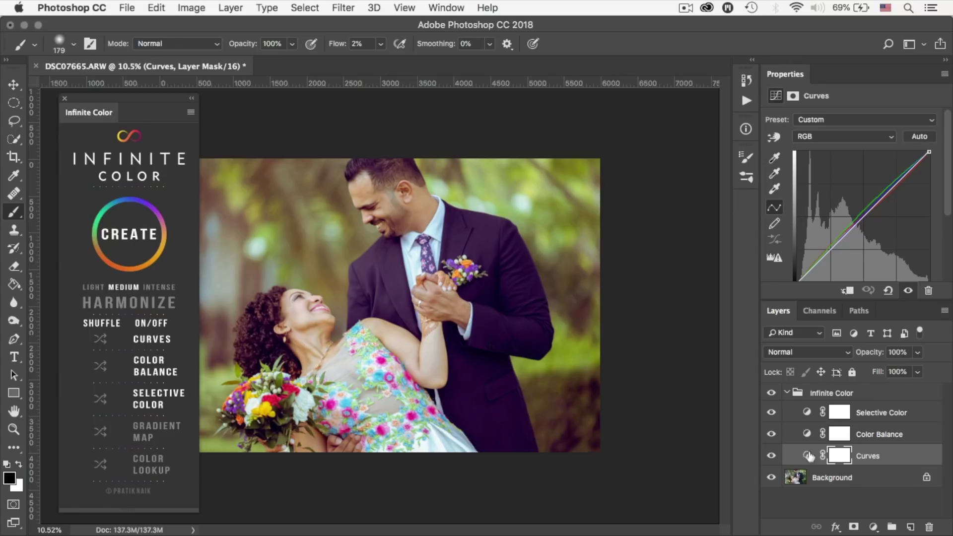
click(807, 433)
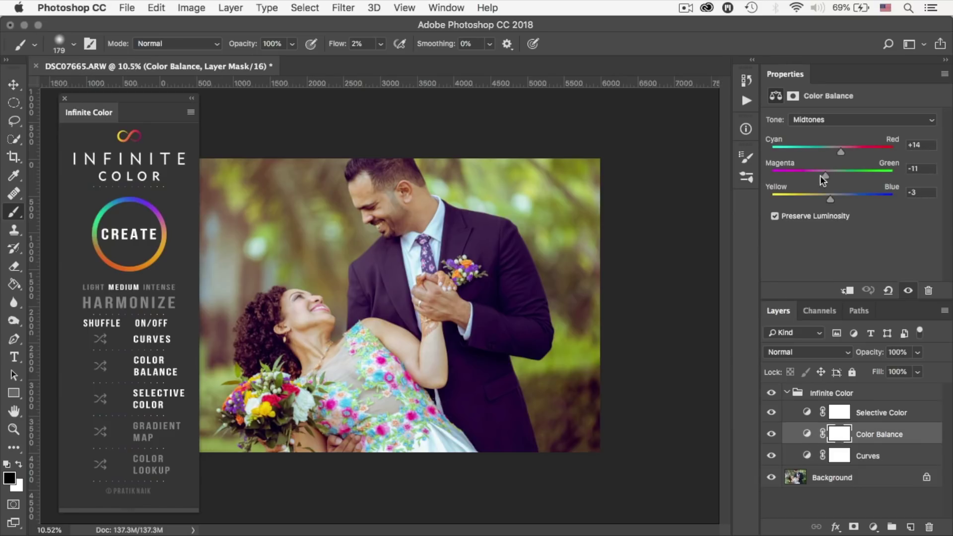
click(134, 272)
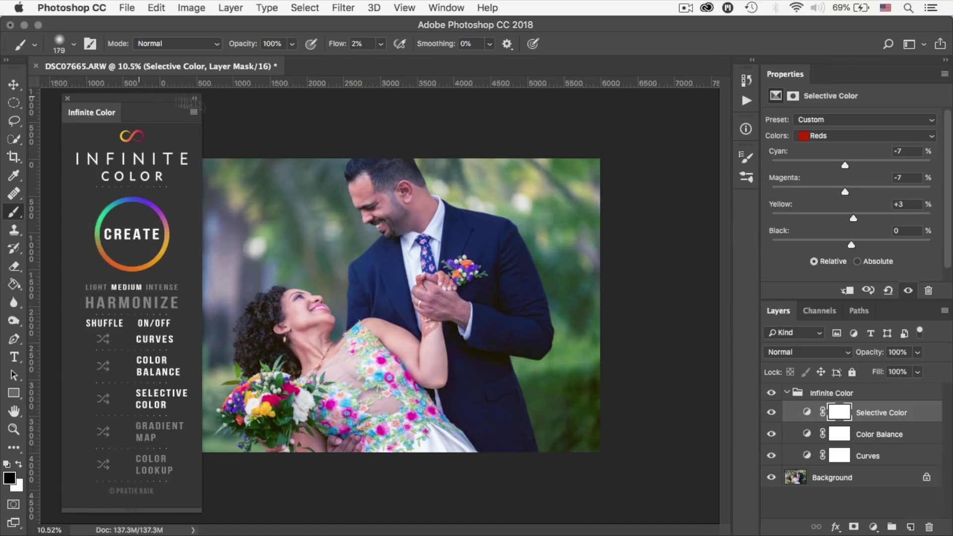
Toggle the Infinite Color group off and on to compare against the original photo.
mouse_move(139, 104)
mouse_down()
mouse_move(718, 157)
mouse_move(500, 113)
mouse_move(156, 116)
mouse_move(129, 108)
mouse_up()
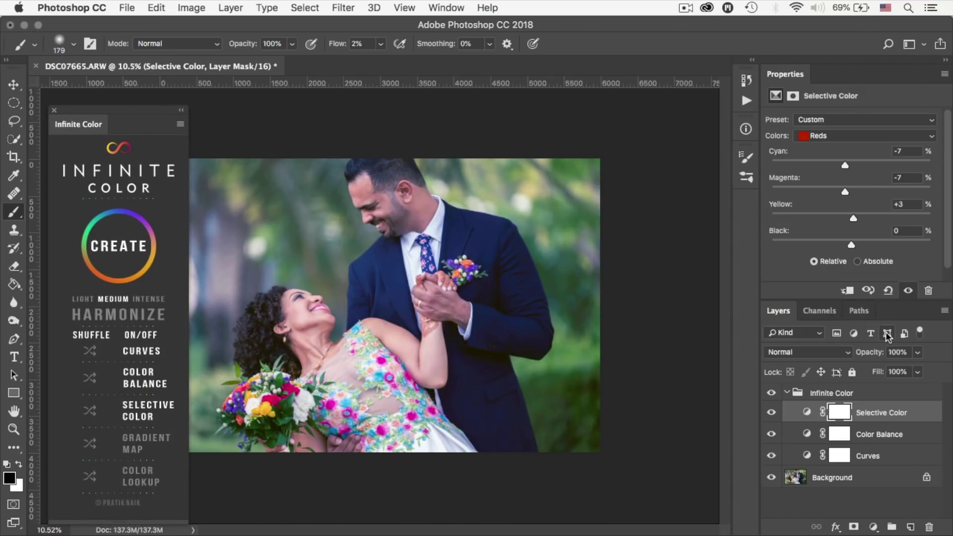
click(772, 393)
click(771, 393)
click(772, 393)
click(772, 393)
click(816, 394)
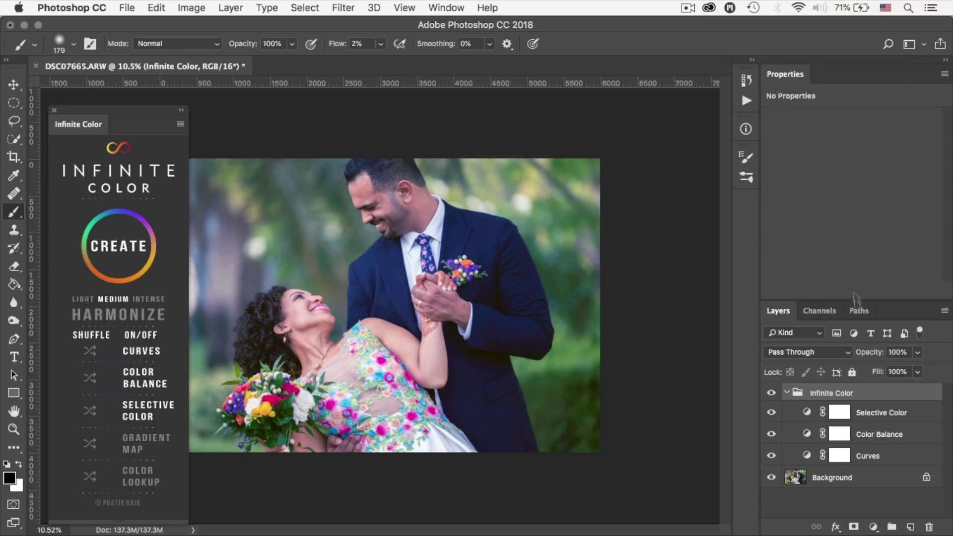
Nudge the Color Balance Yellow/Blue value to -5 and compare the grade on and off.
click(881, 434)
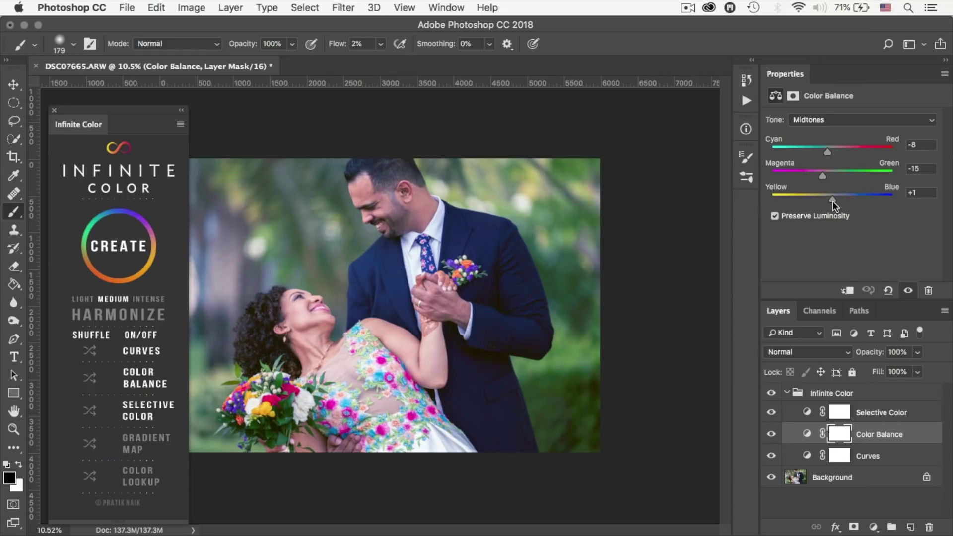
drag(832, 201, 831, 201)
click(771, 393)
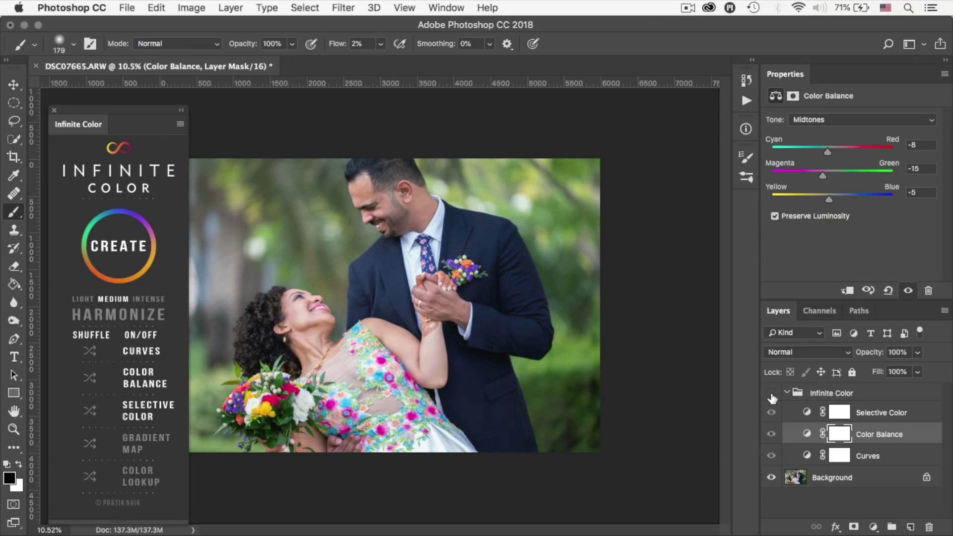
click(771, 393)
click(771, 393)
click(770, 393)
click(771, 393)
click(771, 393)
Raise the Infinite Color group's opacity to 100%.
click(918, 352)
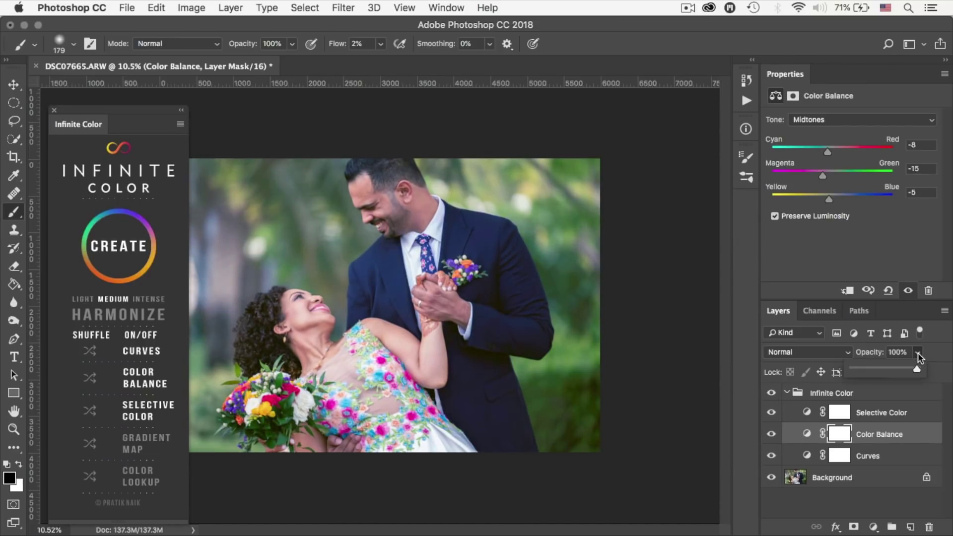
click(888, 435)
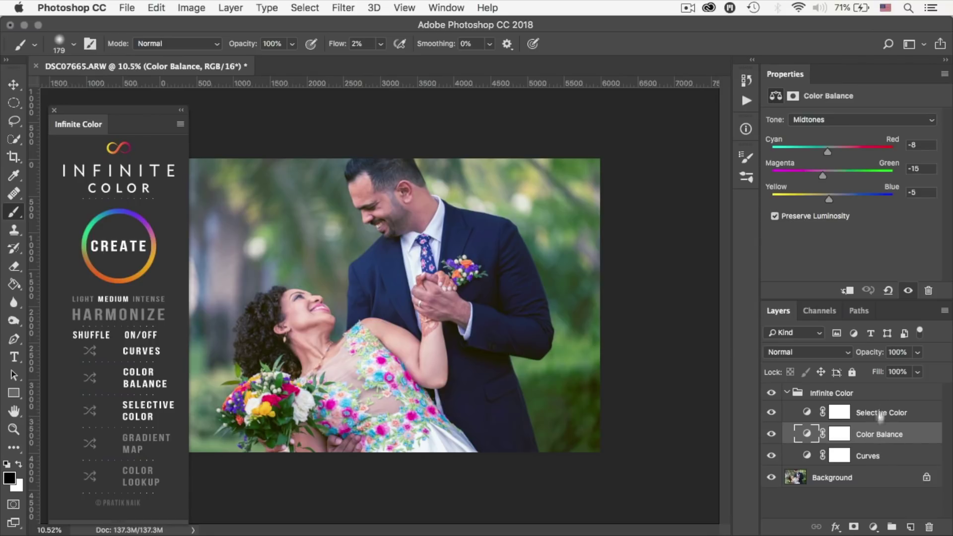
click(874, 397)
click(917, 352)
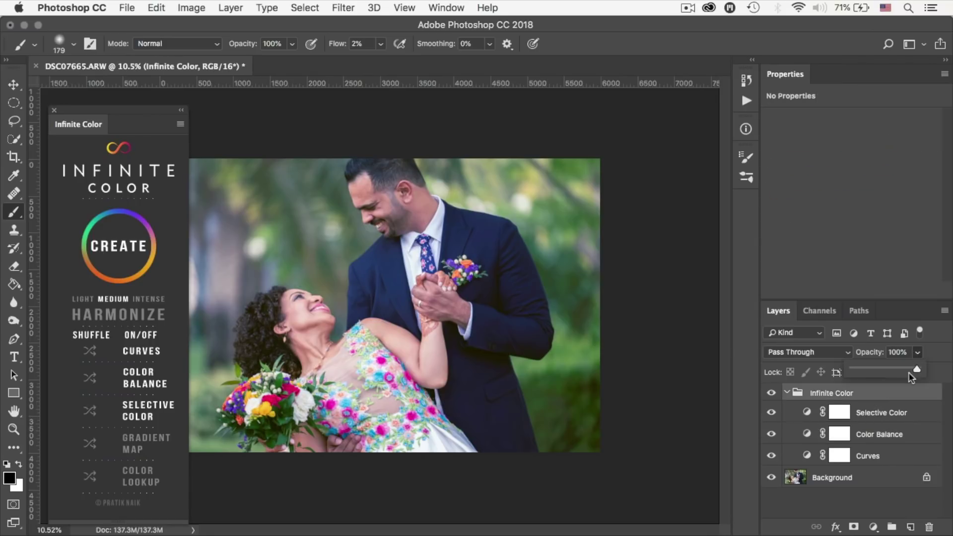
drag(901, 367, 917, 368)
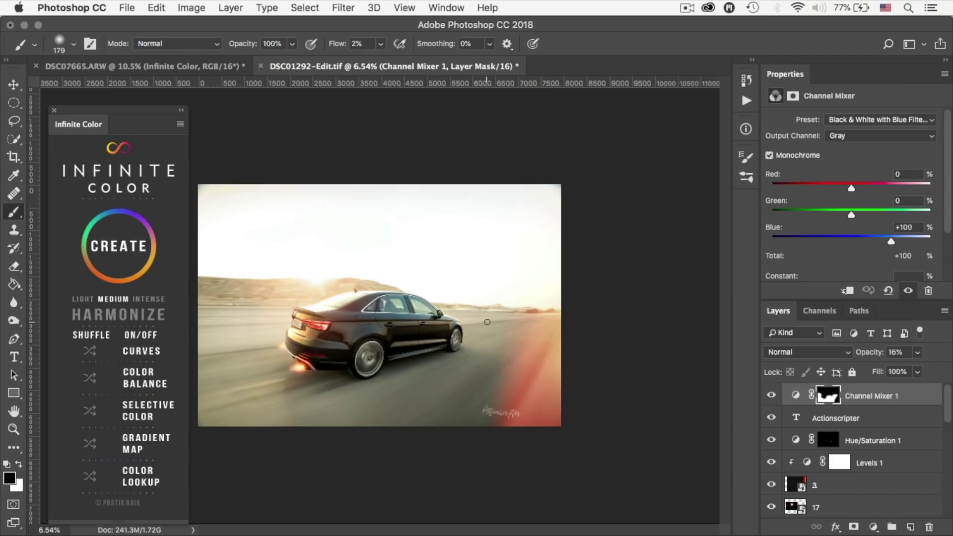
Switch Harmonize to Intense and reroll the car photo's Infinite Color grade until it looks warm.
click(153, 299)
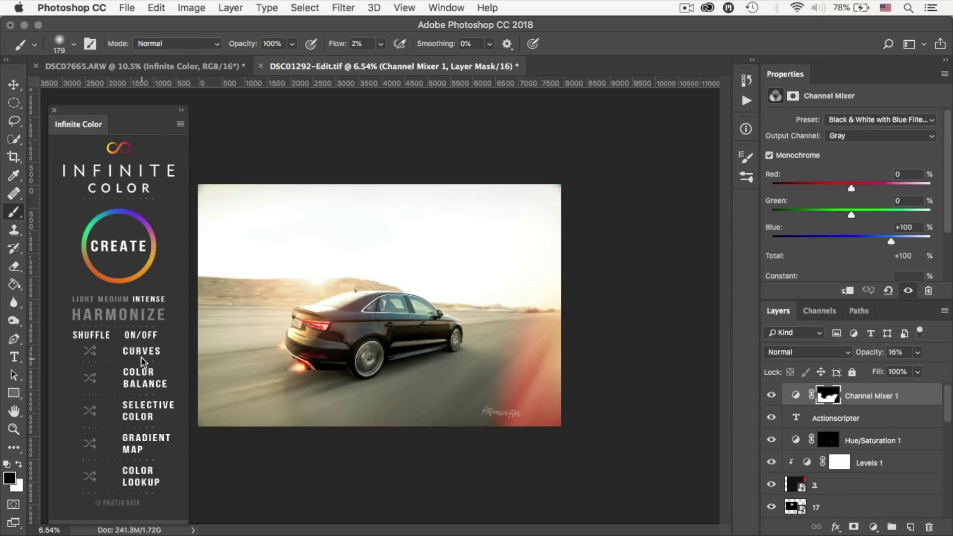
click(129, 273)
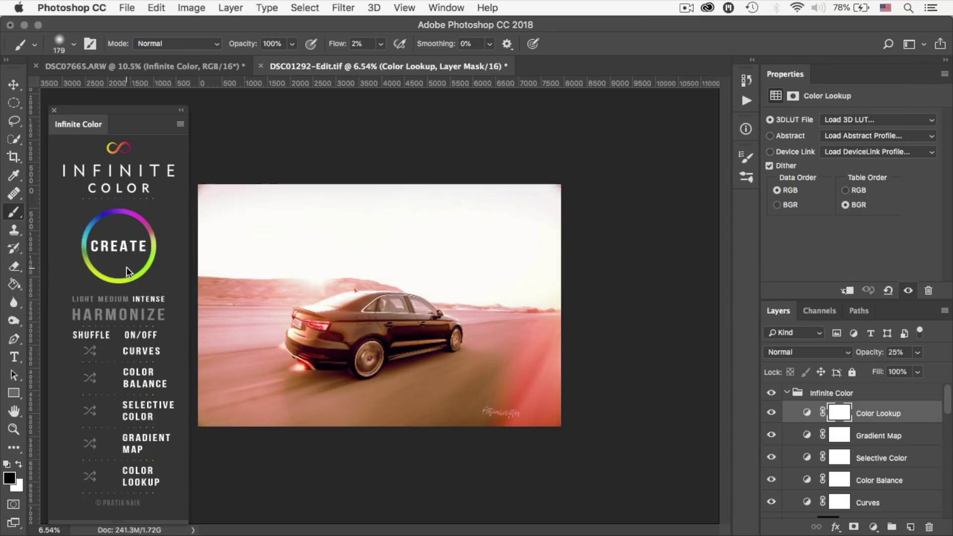
click(126, 266)
click(129, 247)
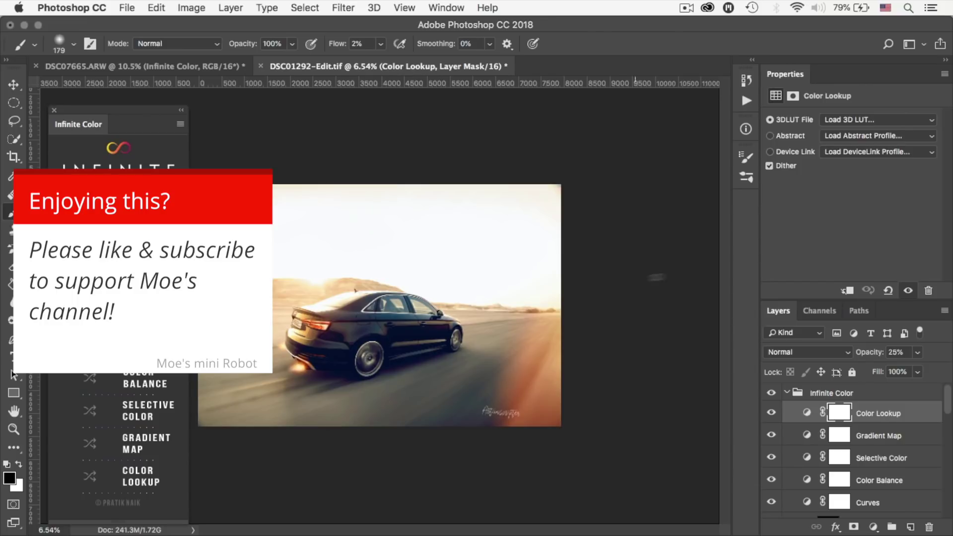
Hide and restore the car photo's Infinite Color grade to compare, zooming the canvas.
click(772, 394)
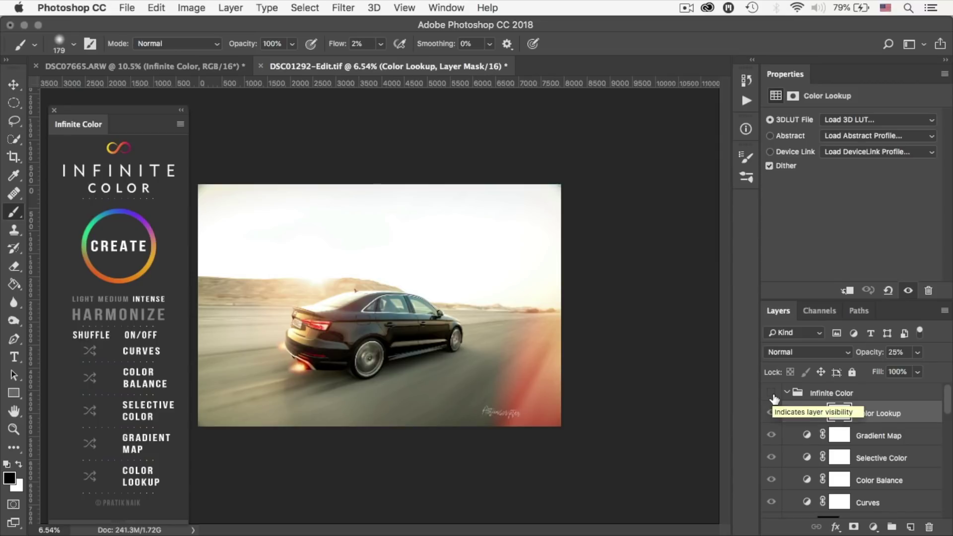
click(772, 395)
scroll(474, 330, up, 2)
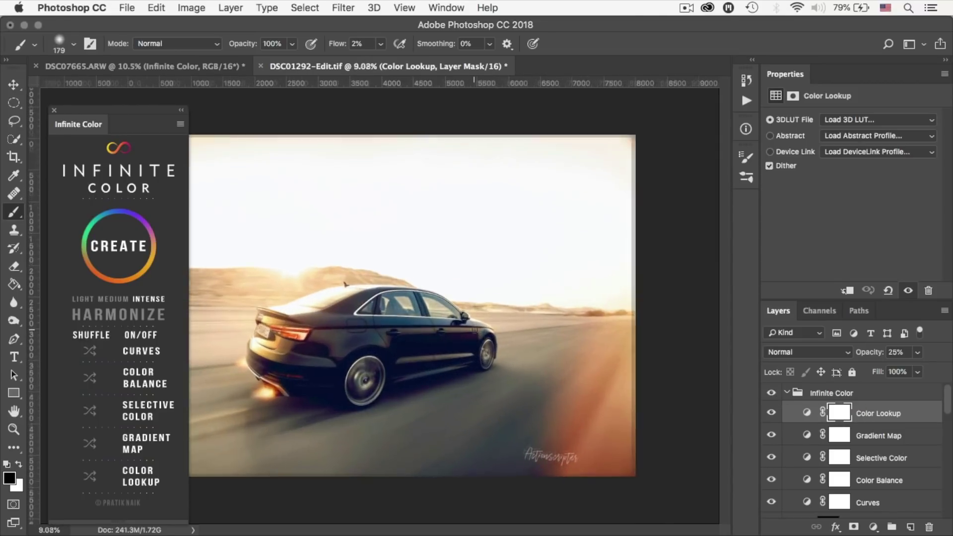
scroll(474, 329, down, 3)
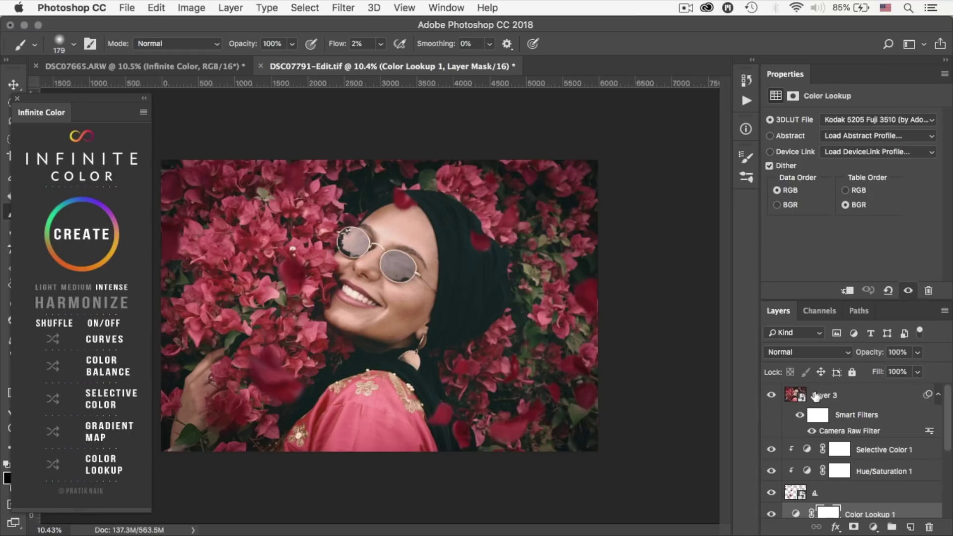
Solo the portrait's Background layer, then compare it with and without Layer 2, leaving Layer 2 on.
scroll(815, 396, down, 5)
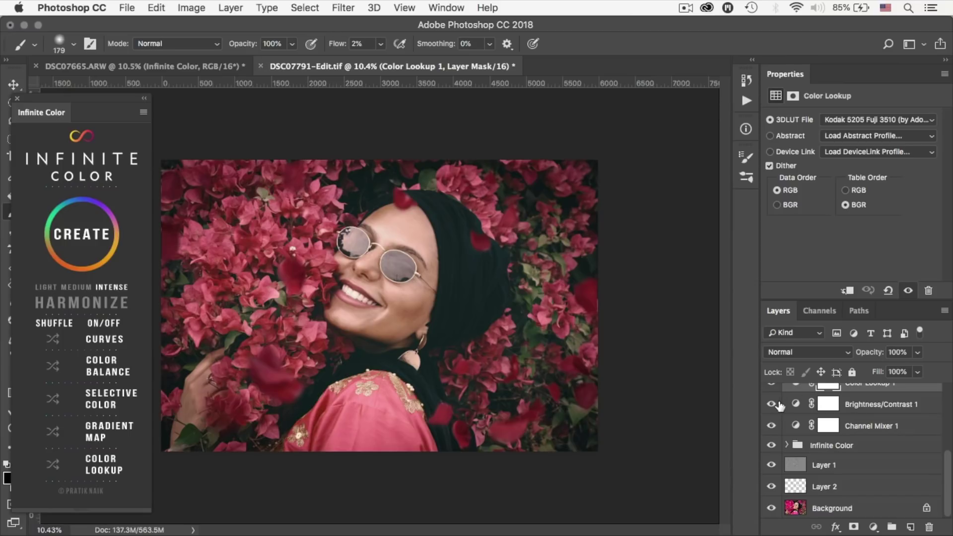
alt+click(771, 509)
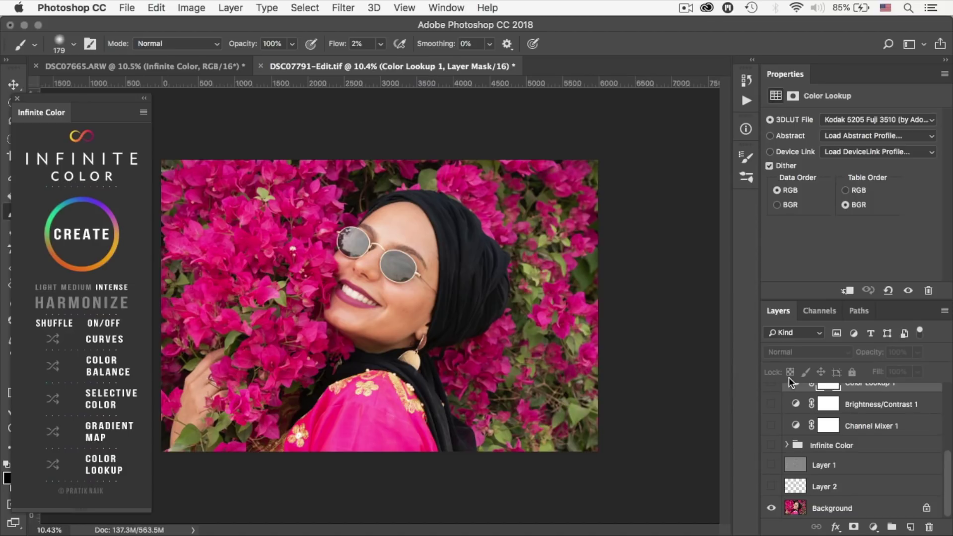
click(771, 487)
click(770, 487)
click(771, 487)
click(771, 487)
click(771, 486)
click(771, 487)
click(771, 487)
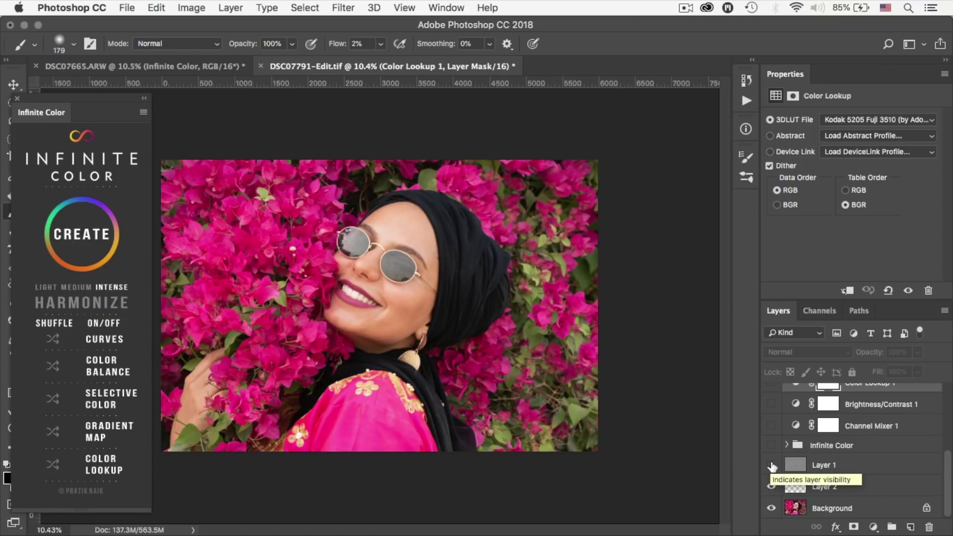
Turn on Layer 1's face darkening, comparing it on and off.
click(771, 465)
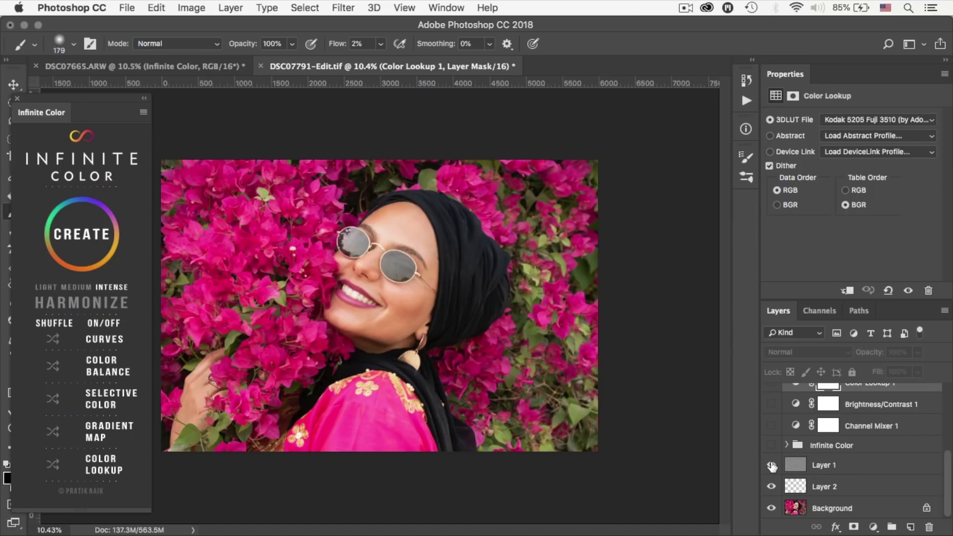
click(771, 465)
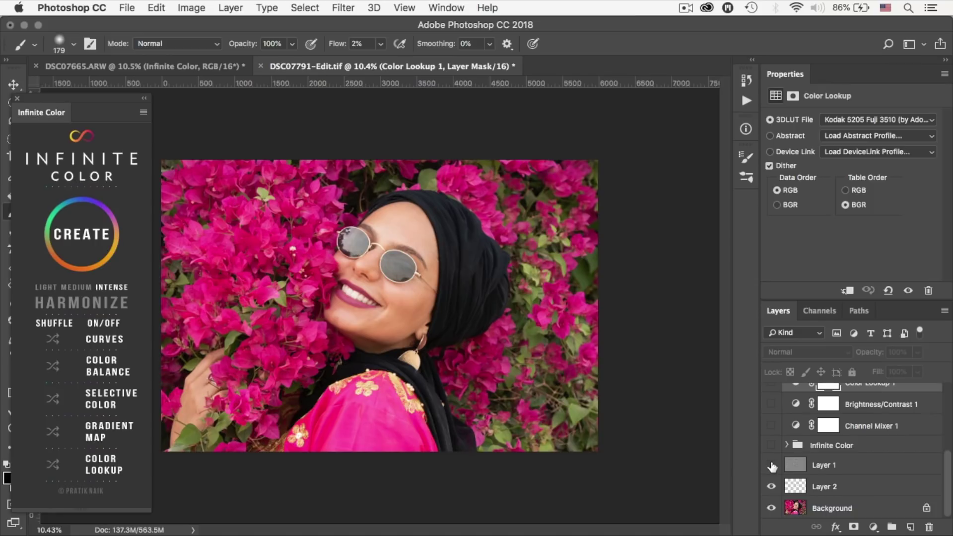
click(771, 465)
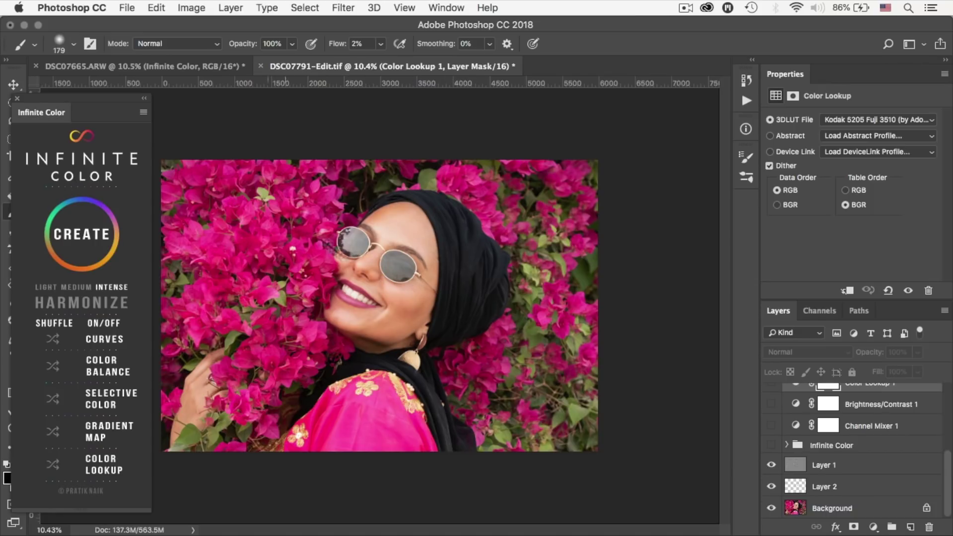
click(771, 466)
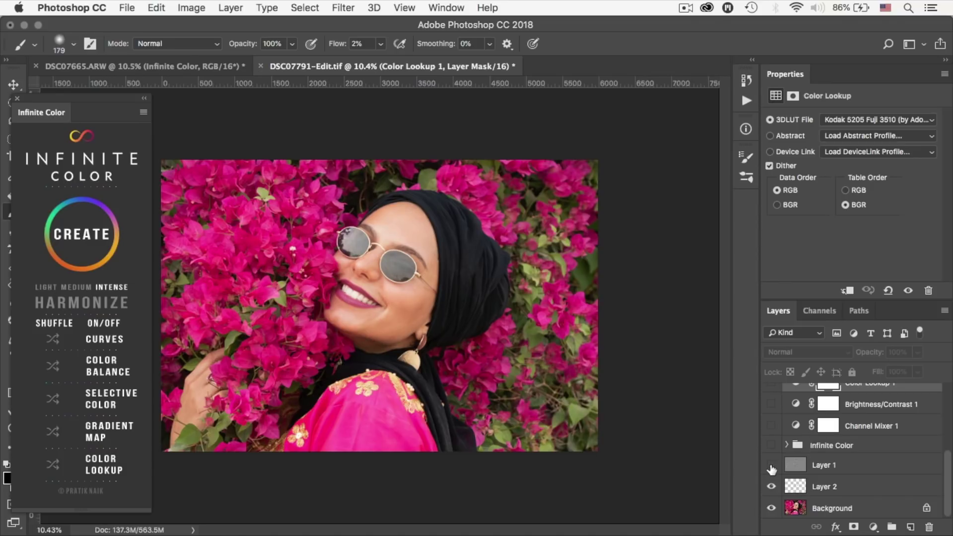
click(771, 466)
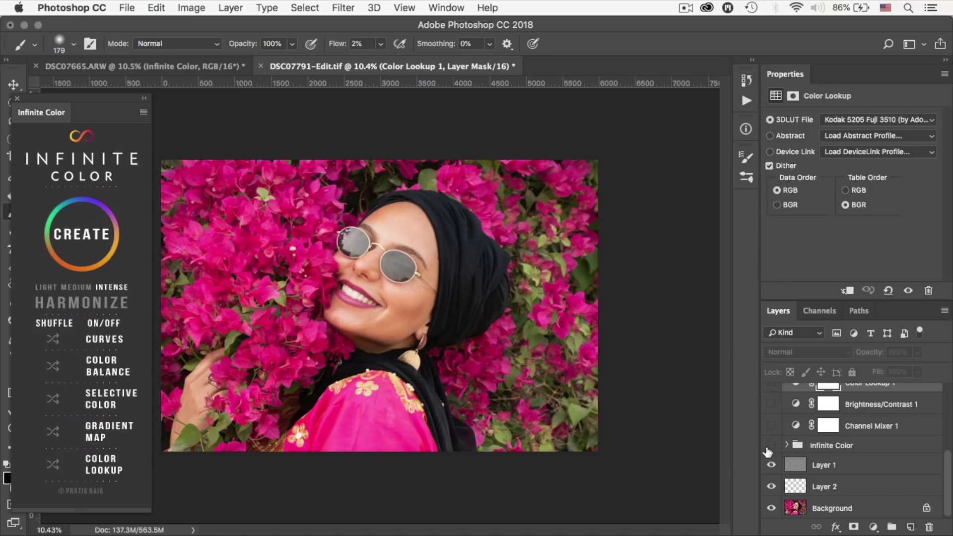
Turn on and expand the Infinite Color group, then inspect the Curves 1 settings.
click(771, 445)
click(787, 445)
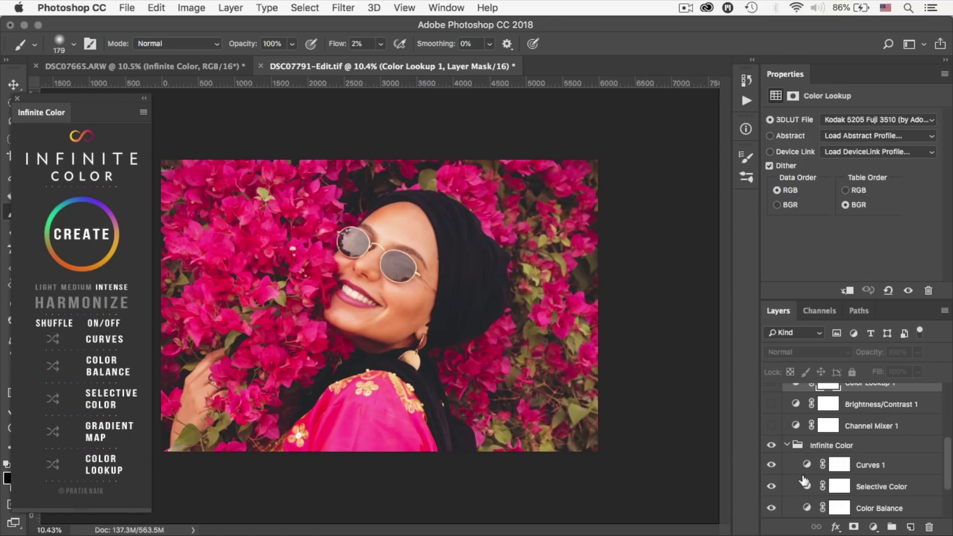
scroll(804, 480, down, 2)
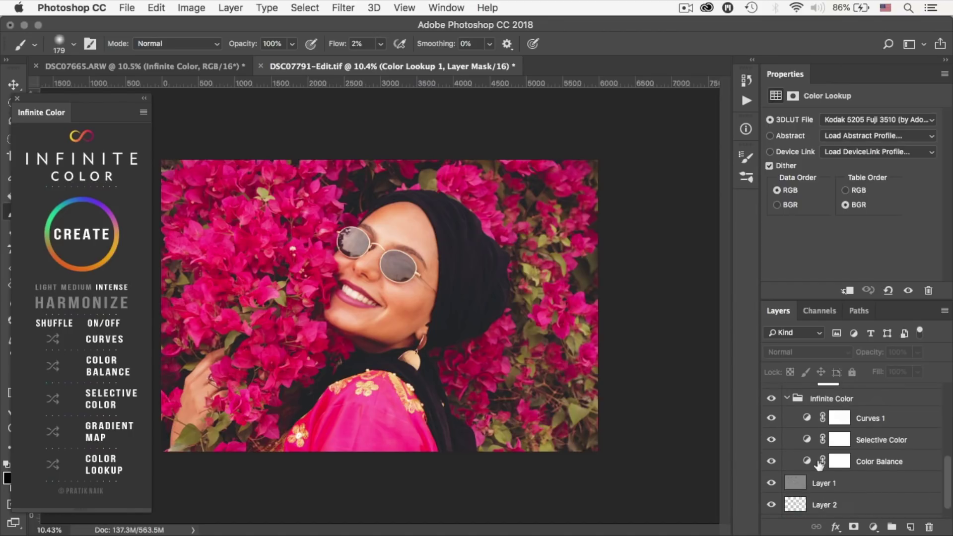
click(807, 419)
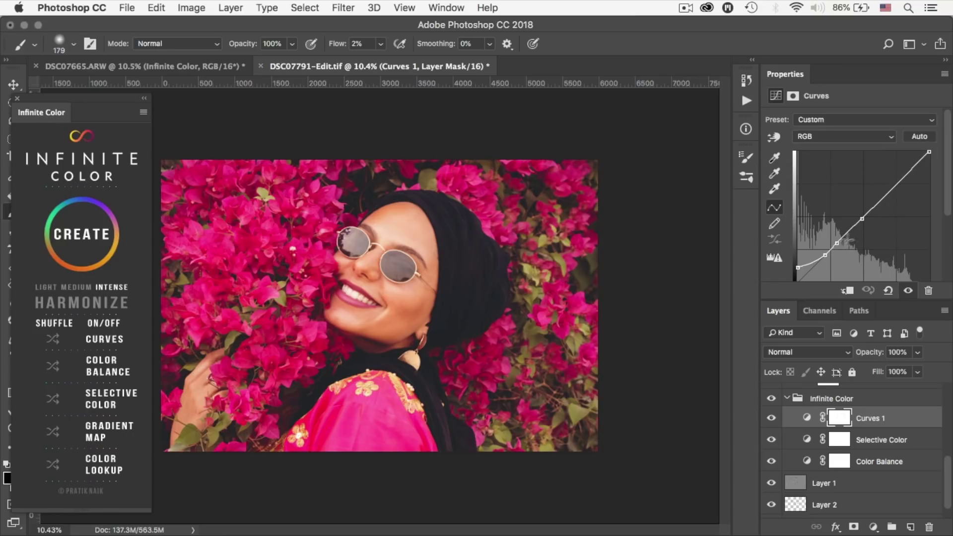
Enable Channel Mixer 1 at 62% opacity and Brightness/Contrast 1 with Contrast -10.
click(786, 398)
click(771, 448)
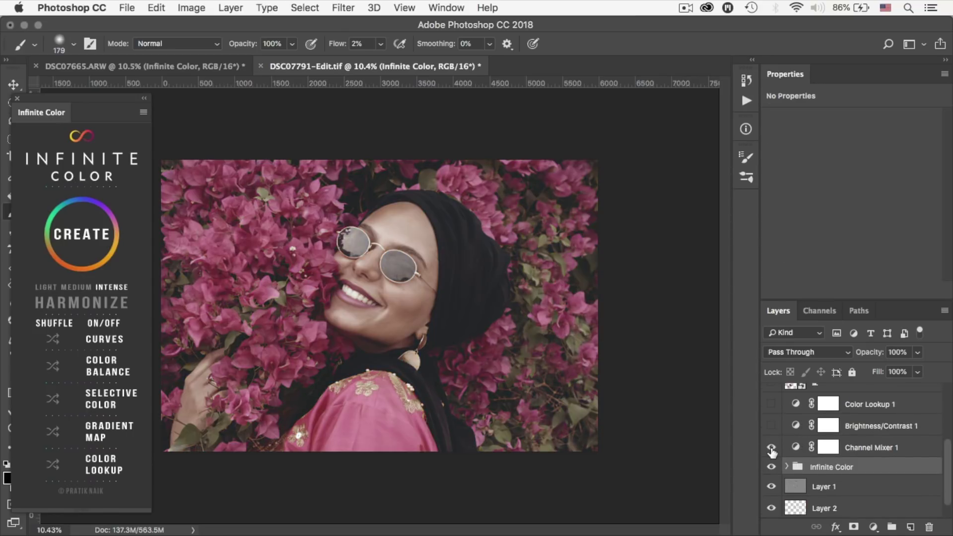
click(794, 447)
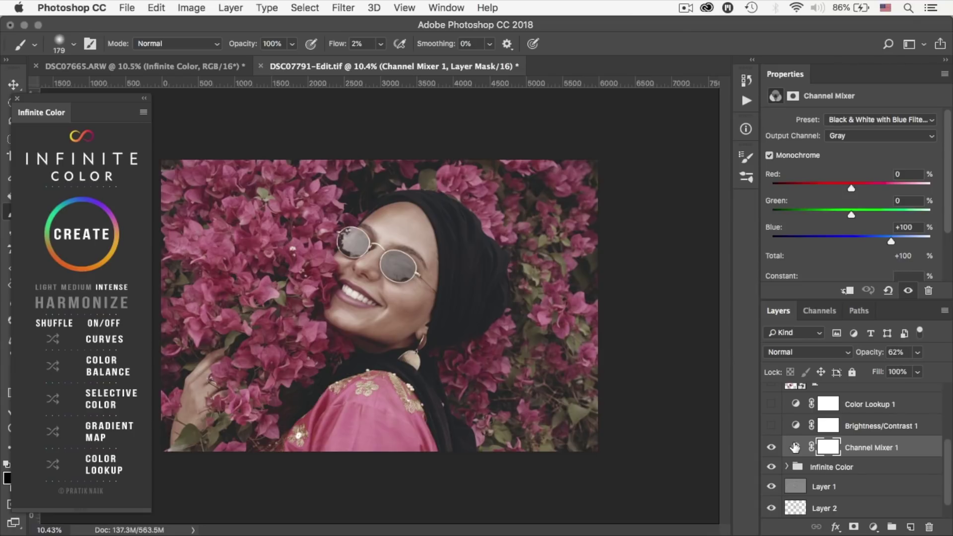
click(916, 352)
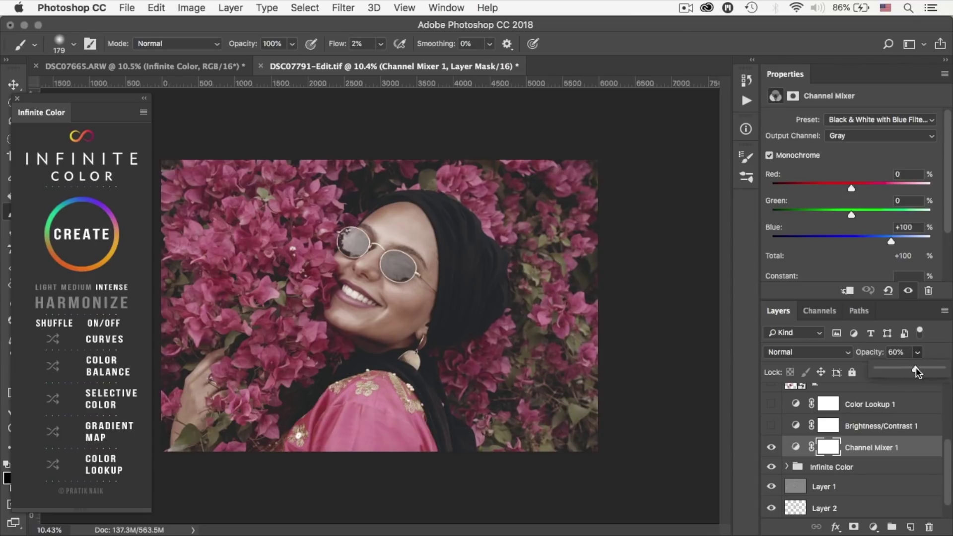
drag(915, 368, 945, 368)
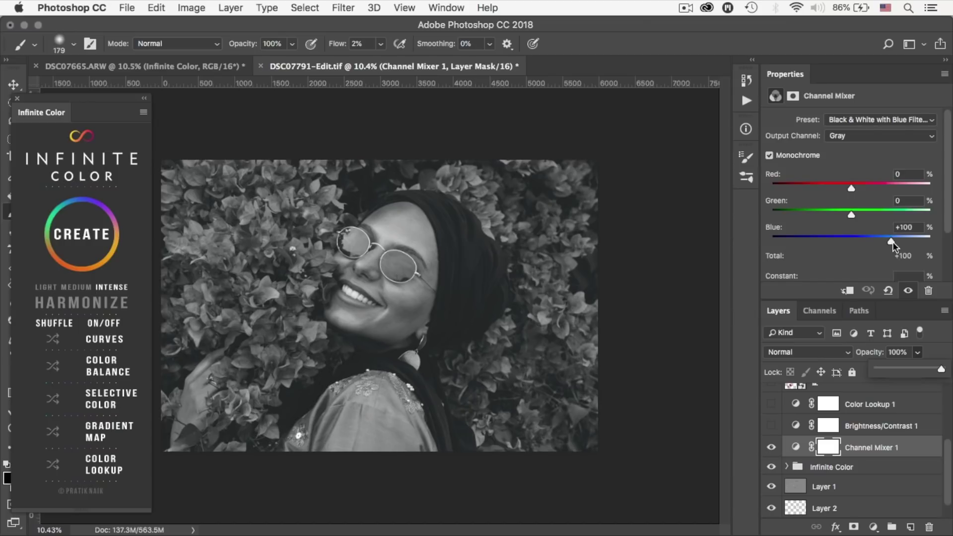
mouse_move(892, 241)
mouse_down()
mouse_move(880, 240)
mouse_move(891, 240)
mouse_up()
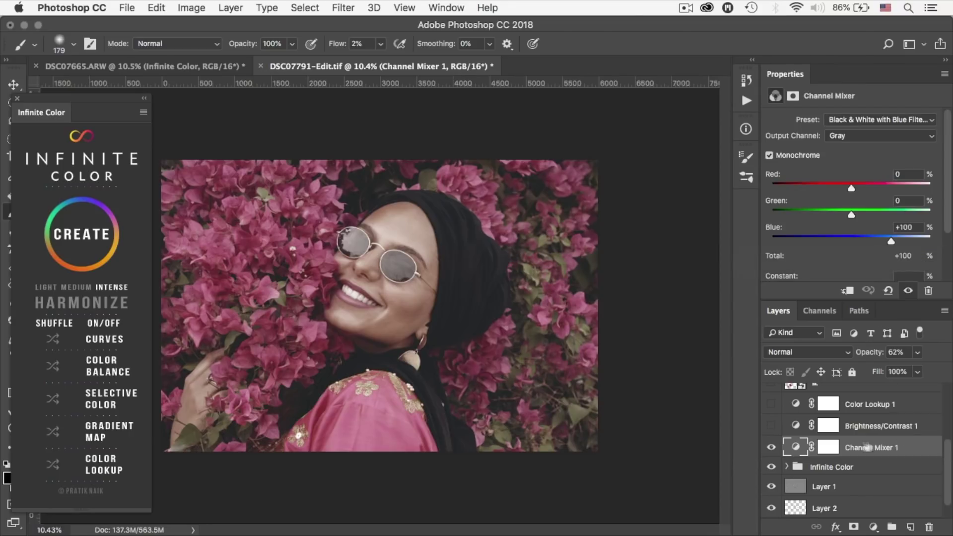
click(771, 426)
click(827, 426)
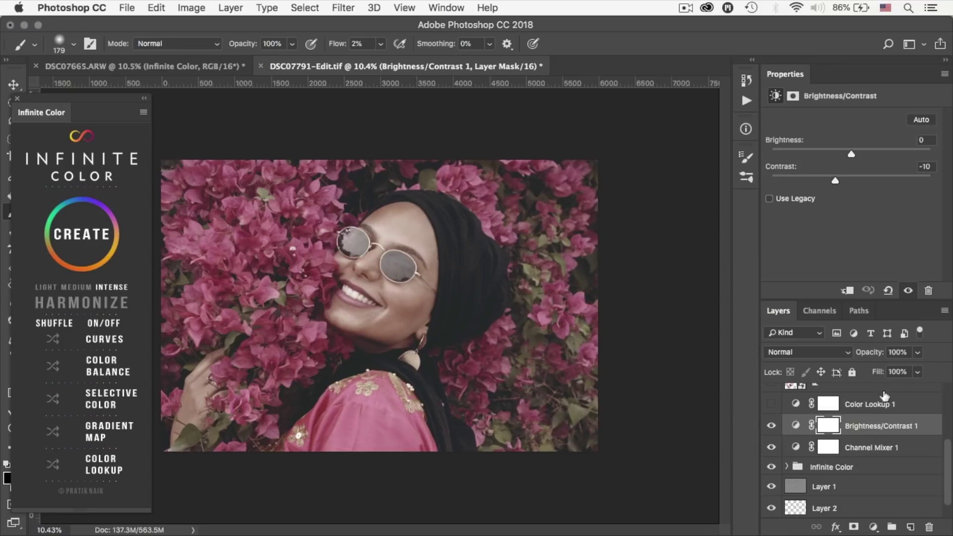
Turn on Color Lookup 1, keeping its Kodak 5205 Fuji 3510 LUT.
click(770, 406)
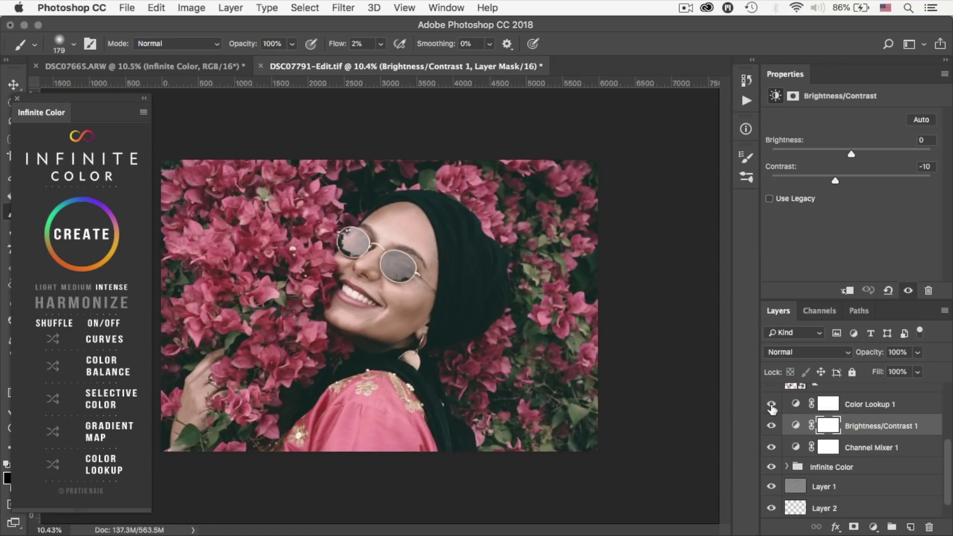
click(800, 405)
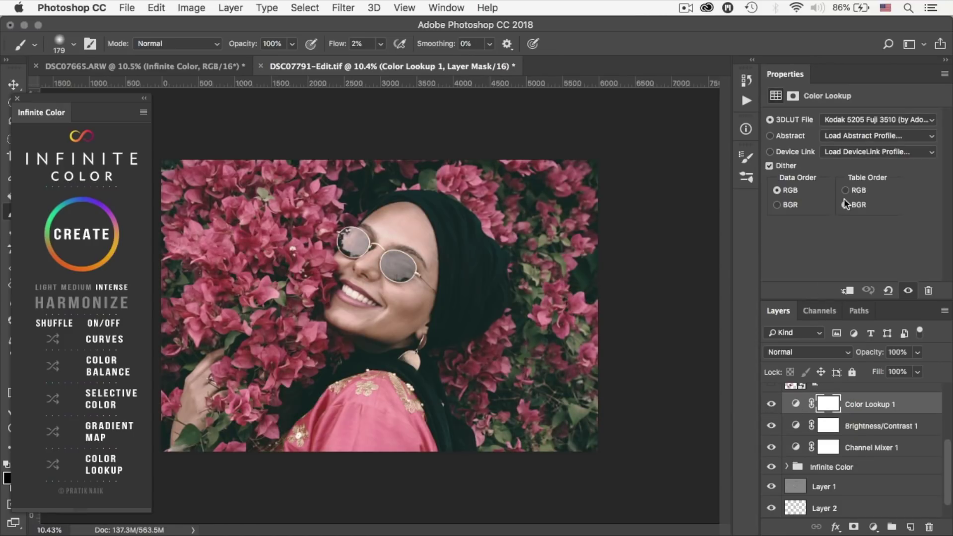
click(868, 118)
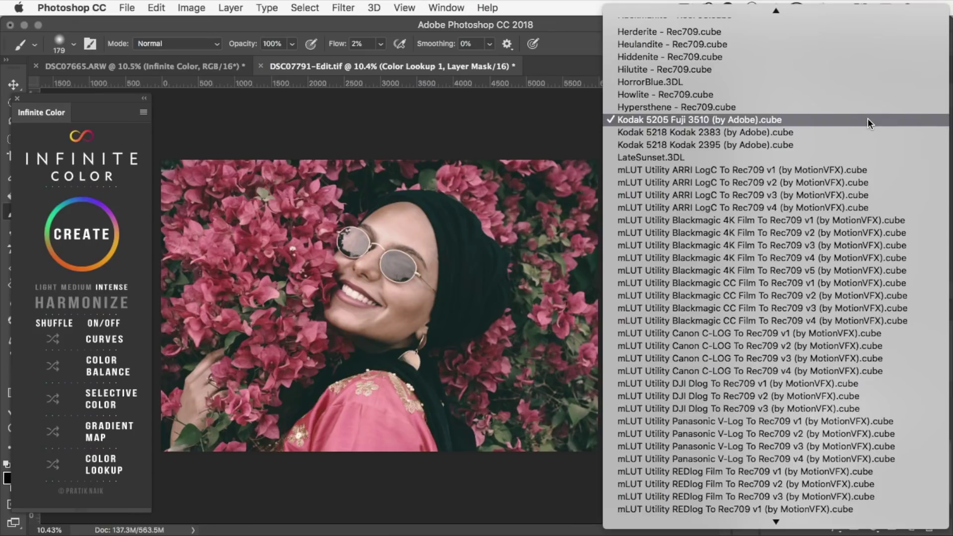
click(566, 47)
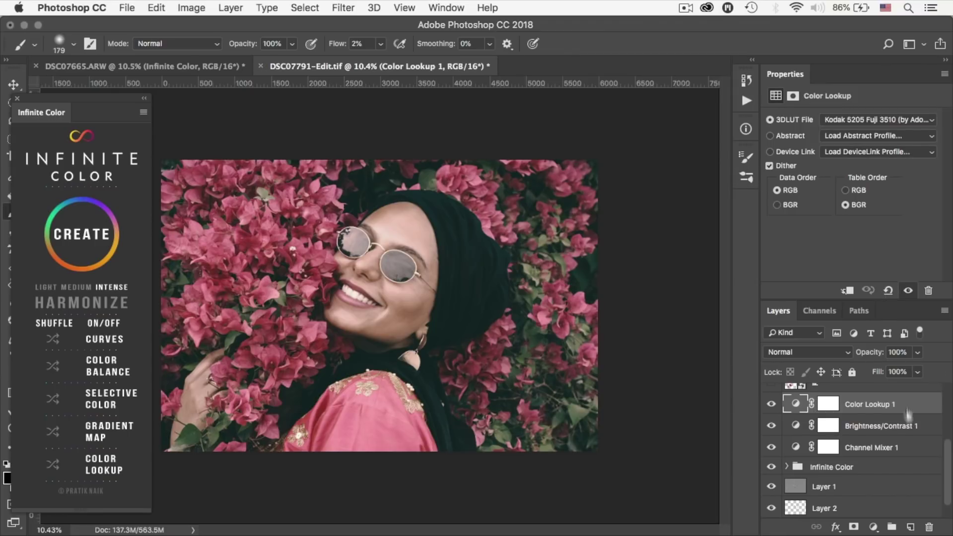
Enable the red petals layer, Hue/Saturation 1, Selective Color 1 and Layer 3's Camera Raw grade.
scroll(903, 431, up, 5)
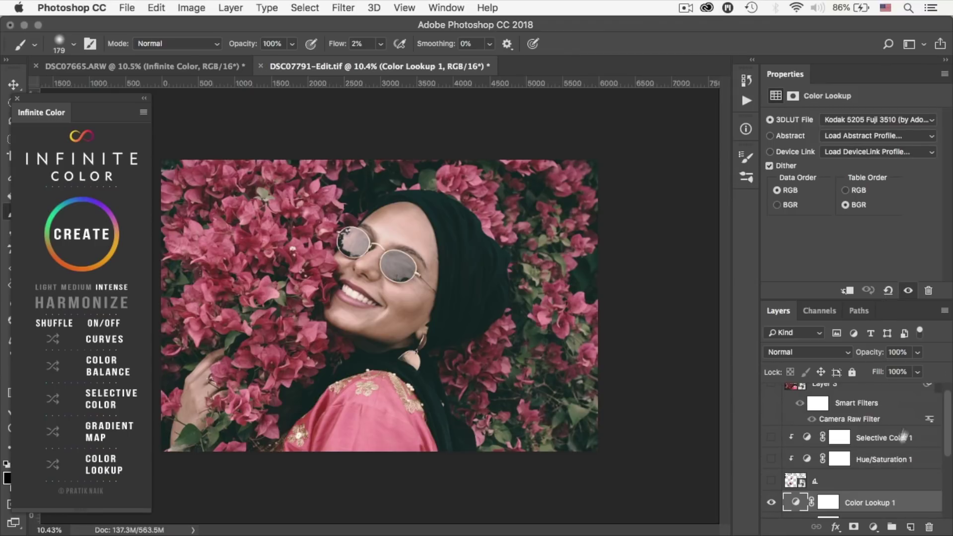
click(771, 481)
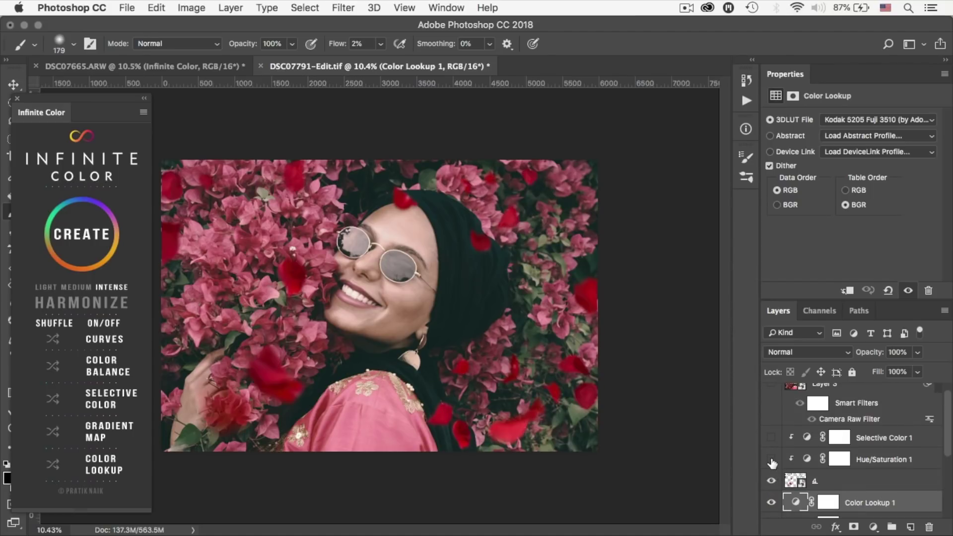
click(771, 461)
click(773, 437)
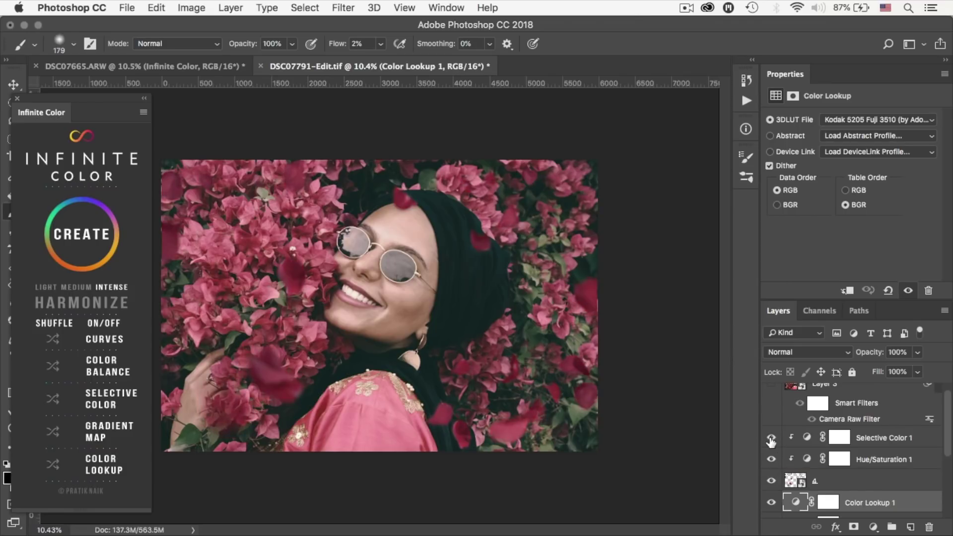
click(771, 460)
click(770, 461)
click(807, 439)
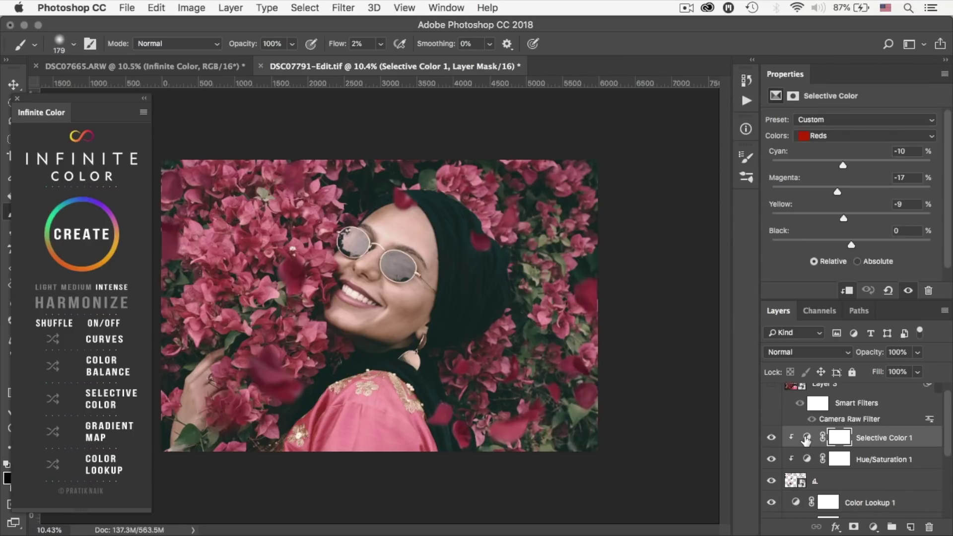
scroll(806, 439, up, 1)
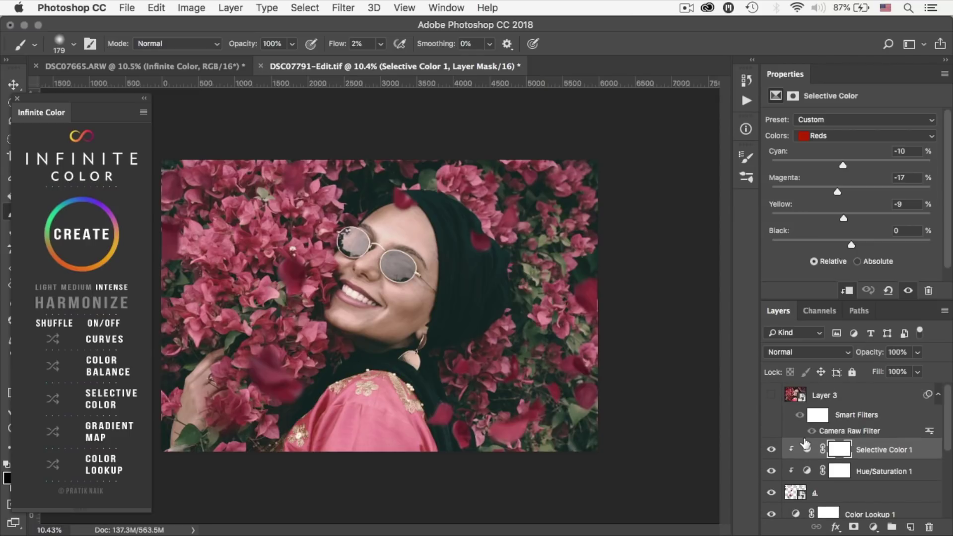
click(771, 395)
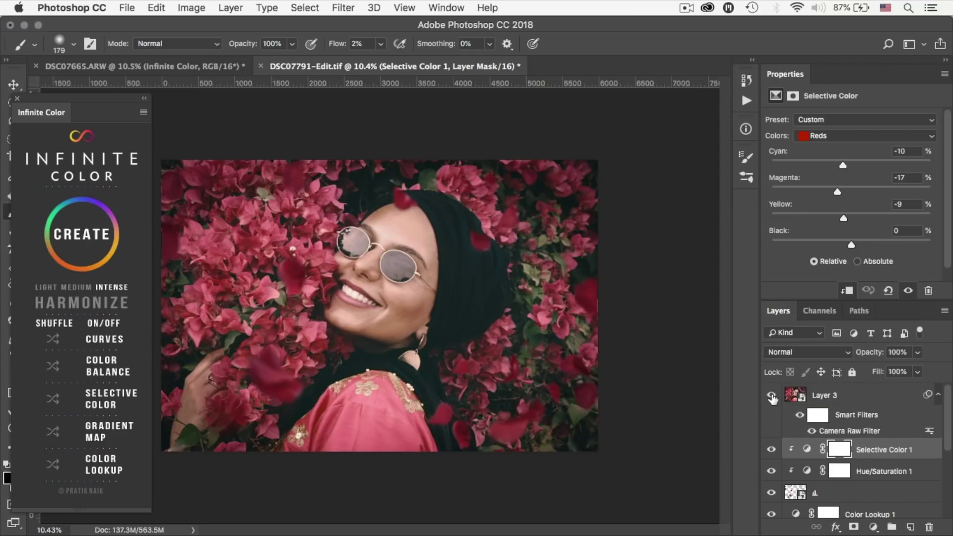
double_click(861, 432)
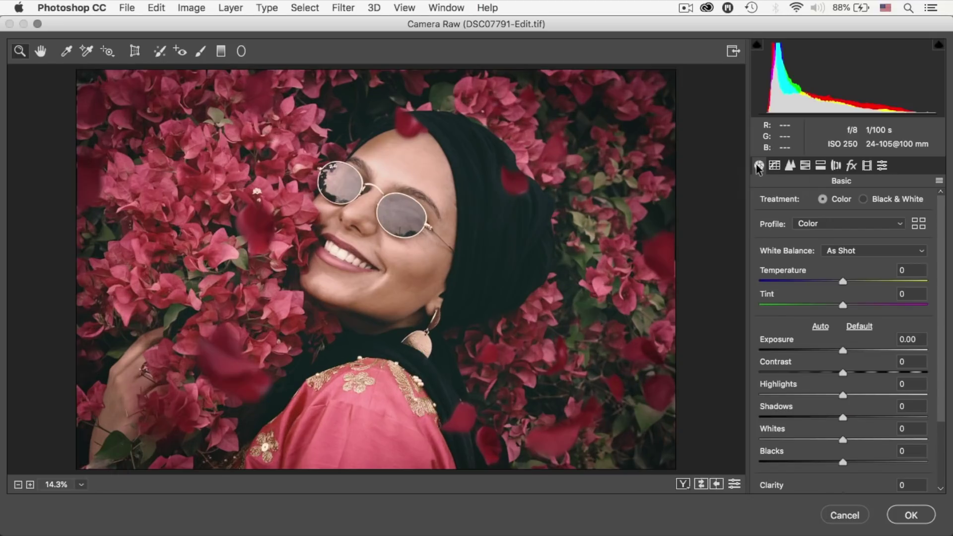
click(788, 167)
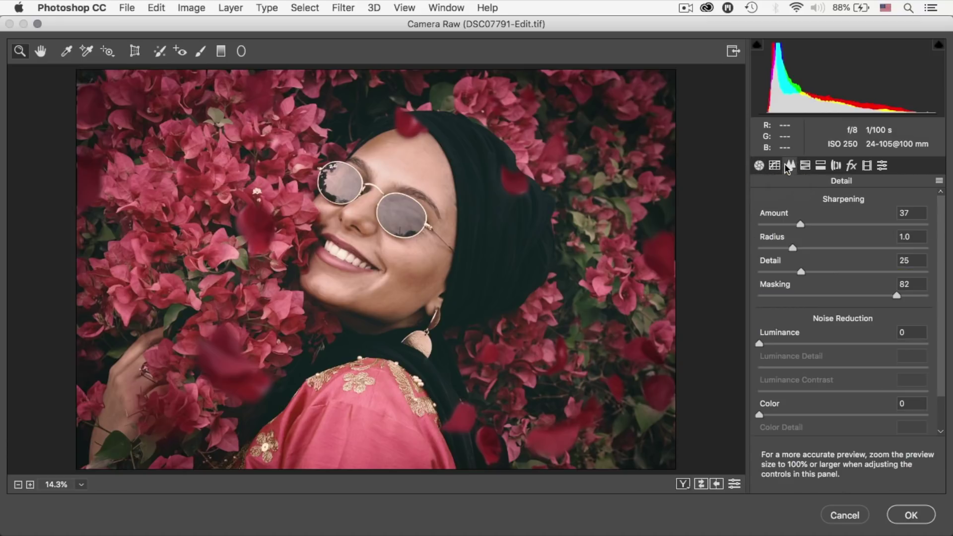
scroll(815, 264, down, 1)
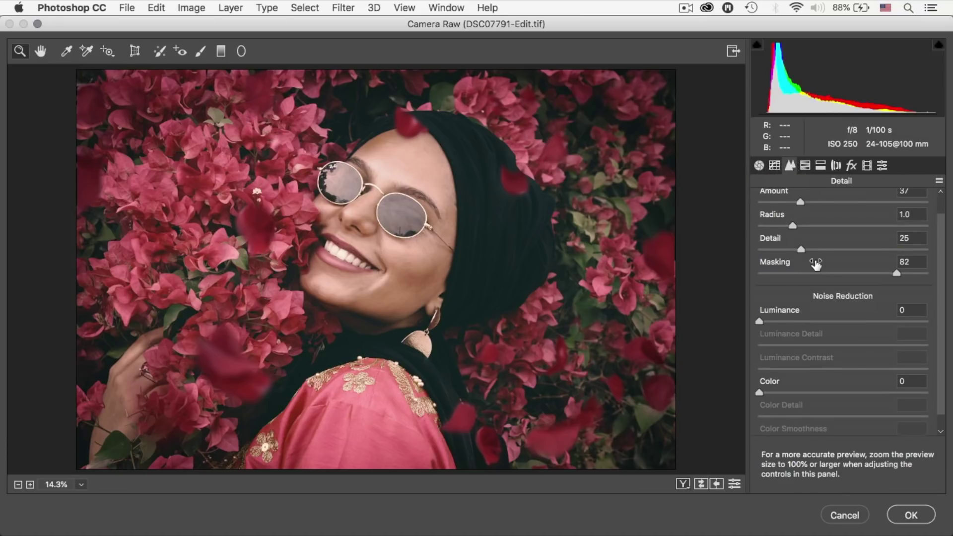
click(805, 166)
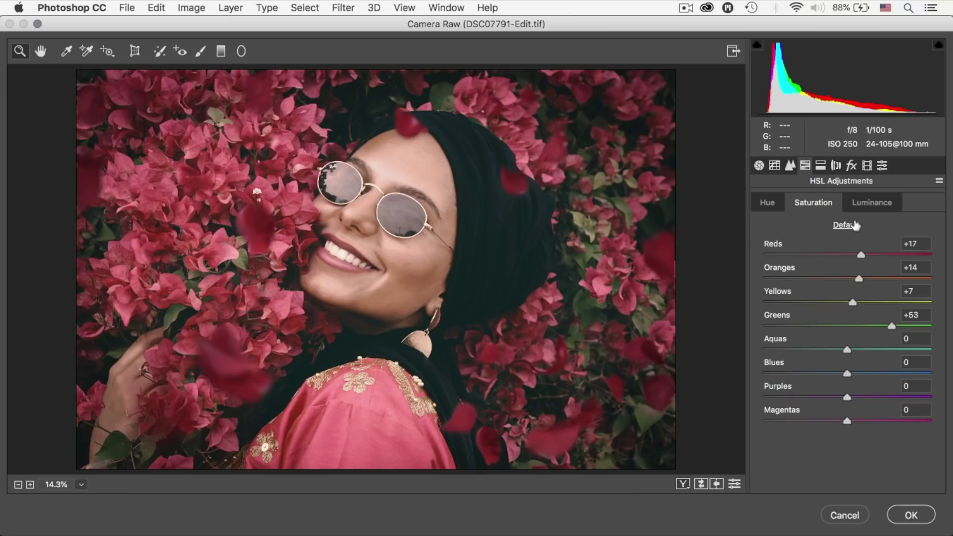
click(819, 166)
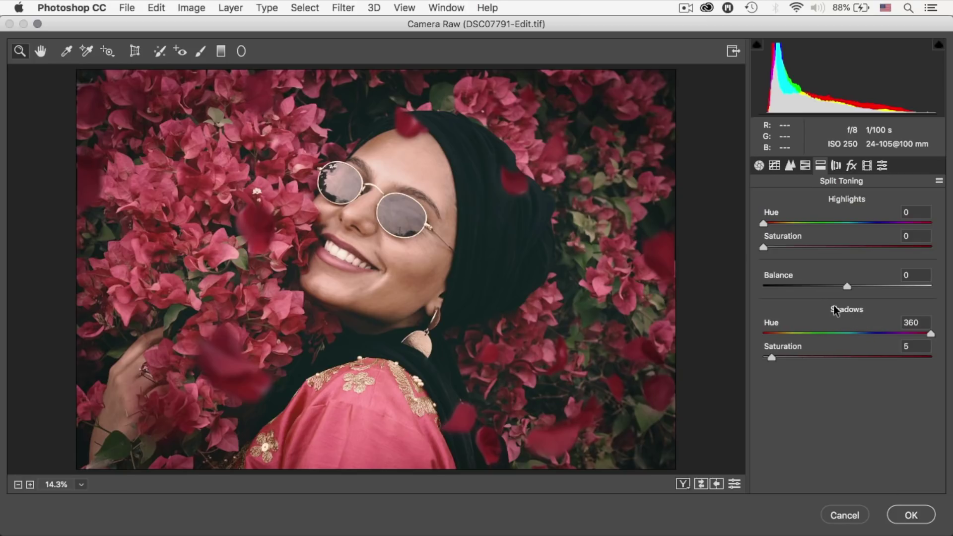
drag(771, 357, 762, 357)
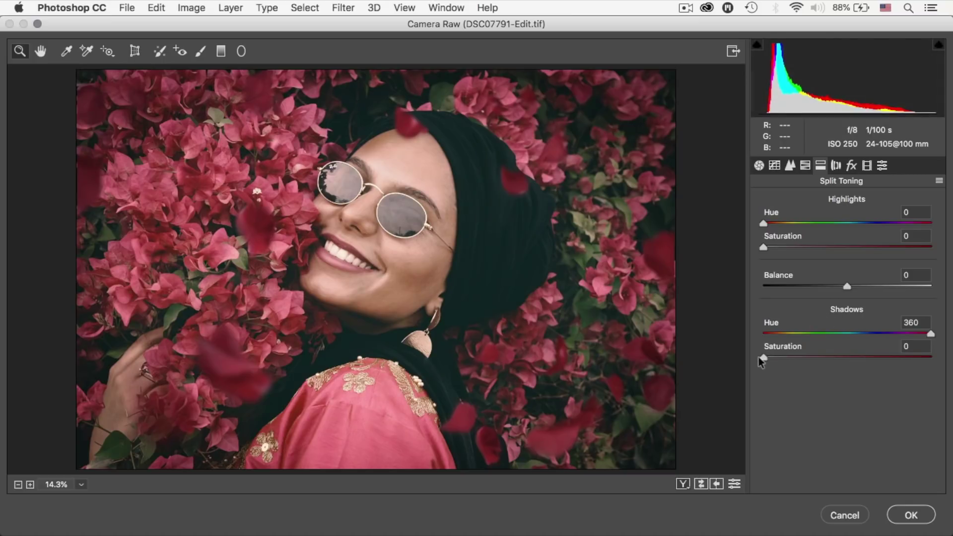
click(757, 356)
click(851, 166)
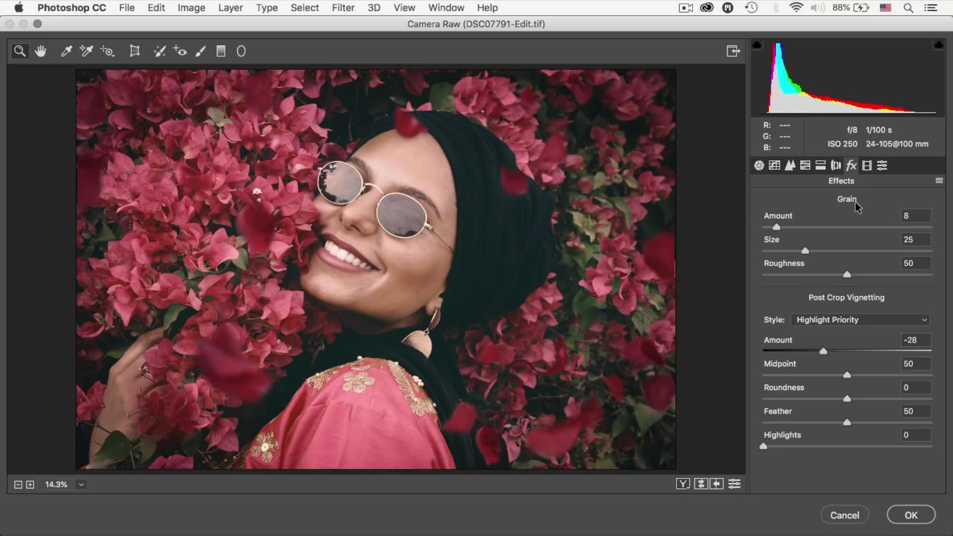
click(866, 167)
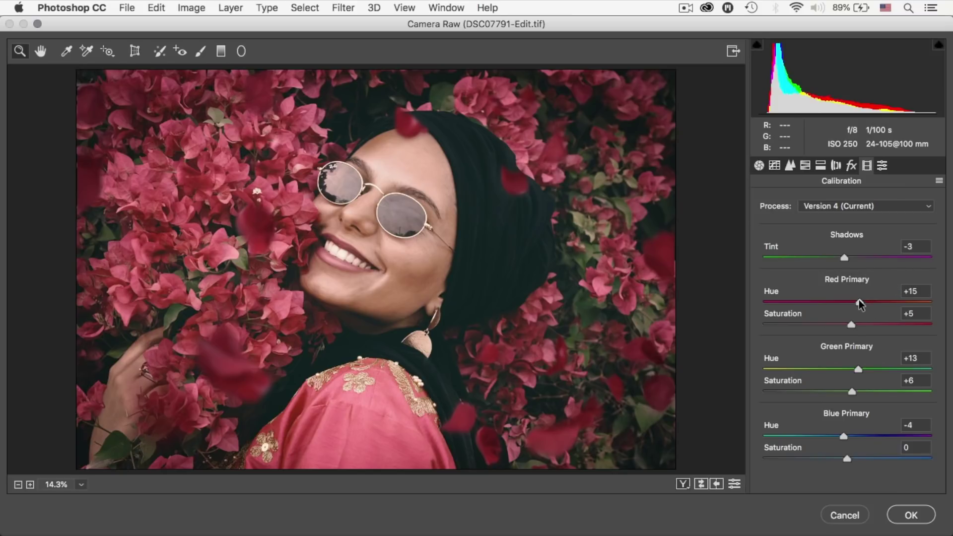
drag(858, 301, 828, 309)
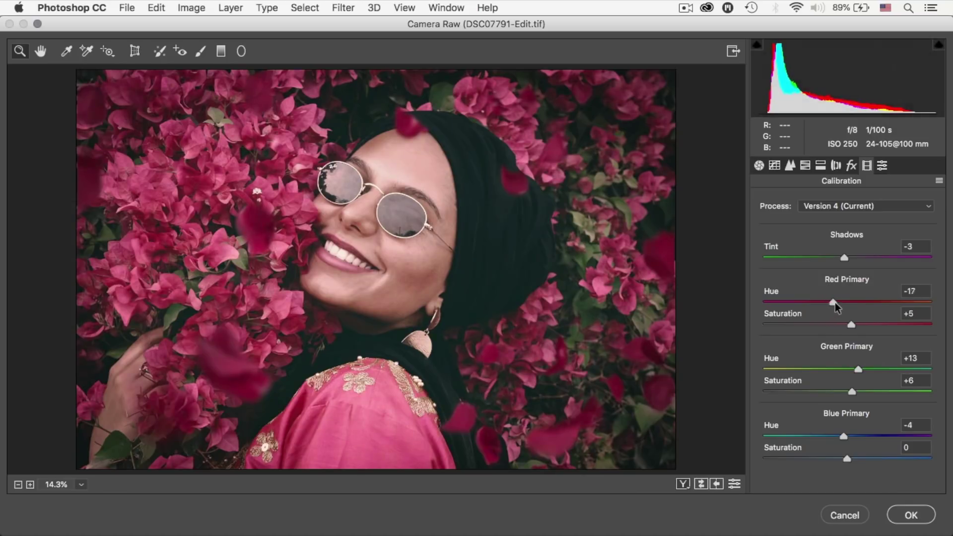
drag(834, 305, 859, 309)
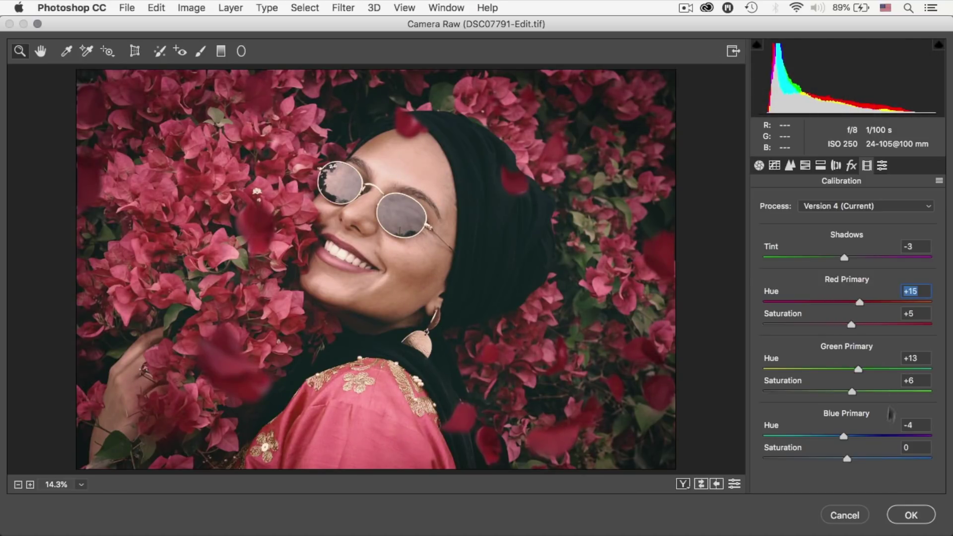
Discard the Camera Raw changes, compare the flower portrait with its original, then return to DSC07665.ARW.
click(841, 517)
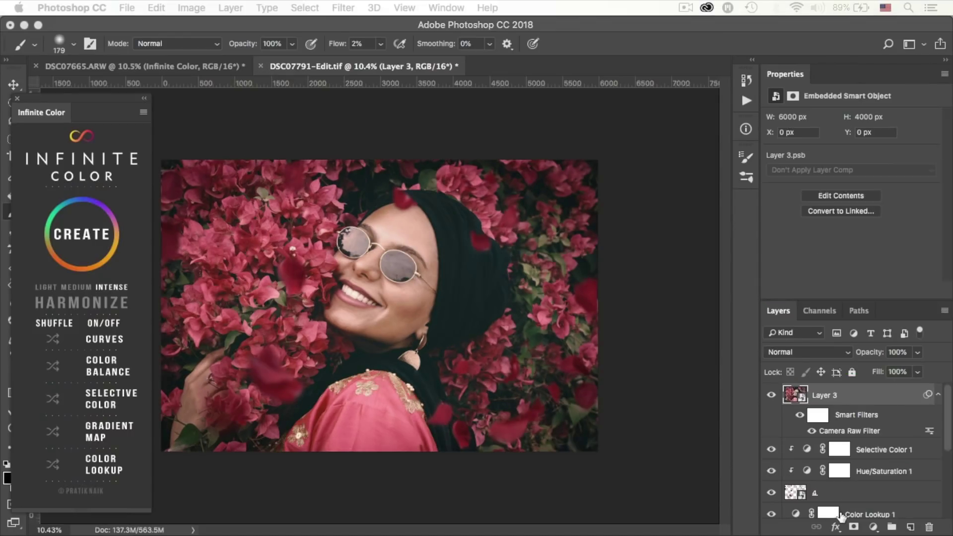
scroll(811, 446, down, 5)
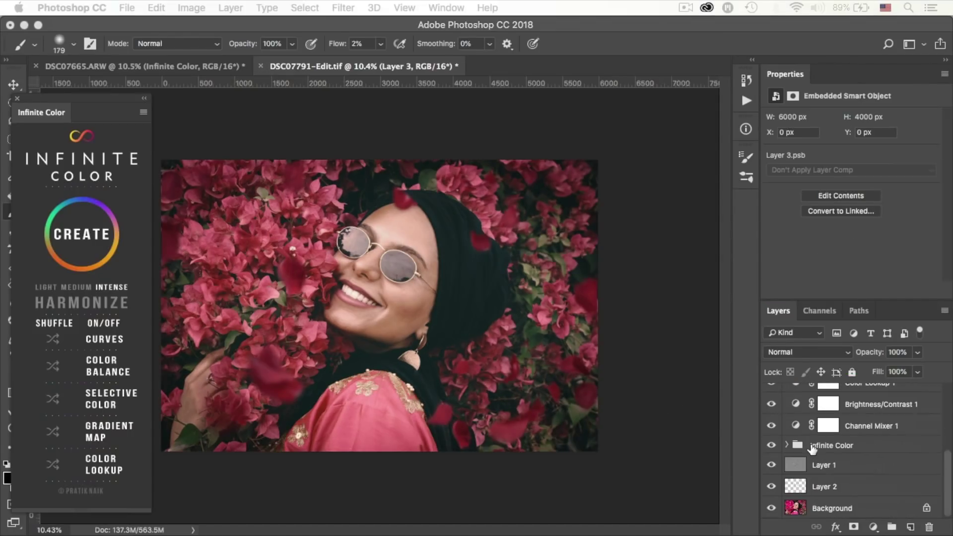
alt+click(771, 508)
alt+click(771, 508)
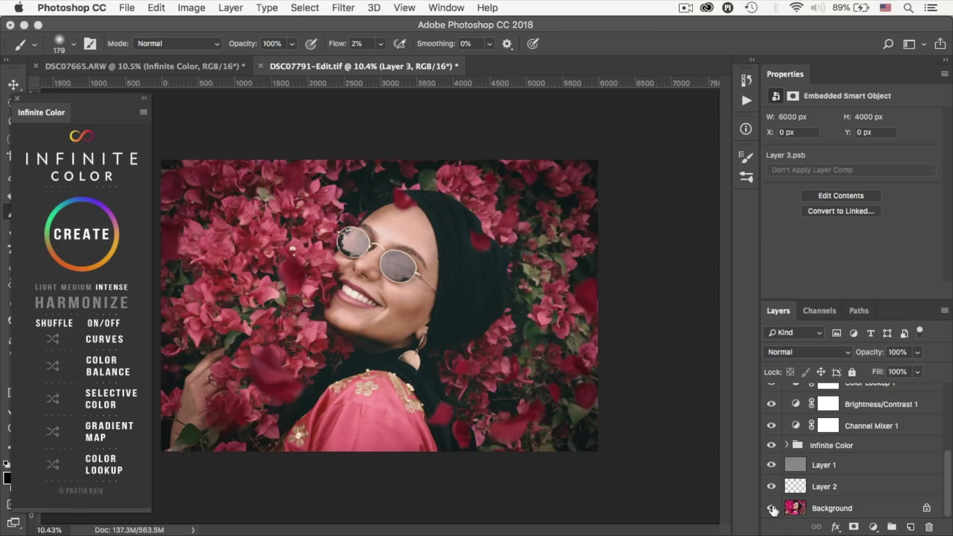
click(209, 62)
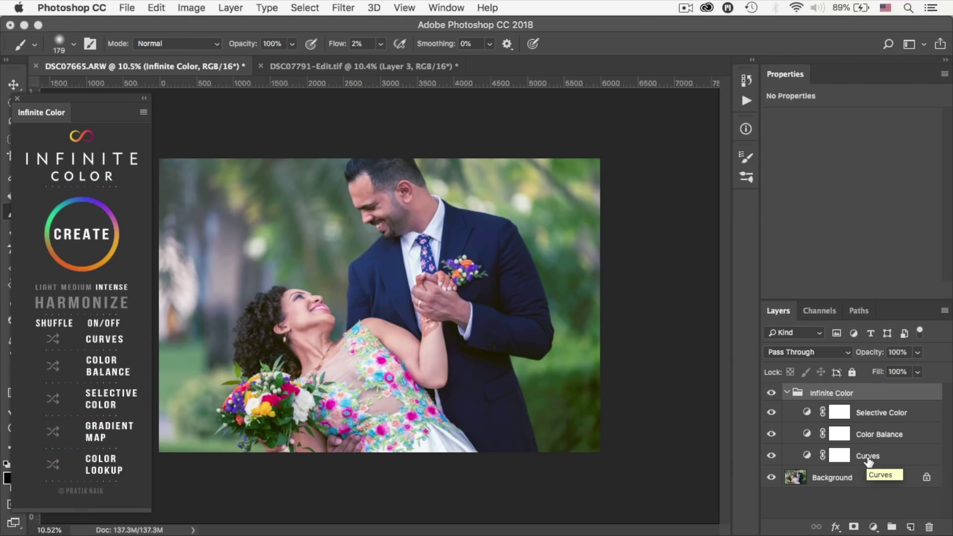
Name the first group grade1, then add a curves and colour lookup grade without selective colour or colour balance.
double_click(835, 393)
text(dra)
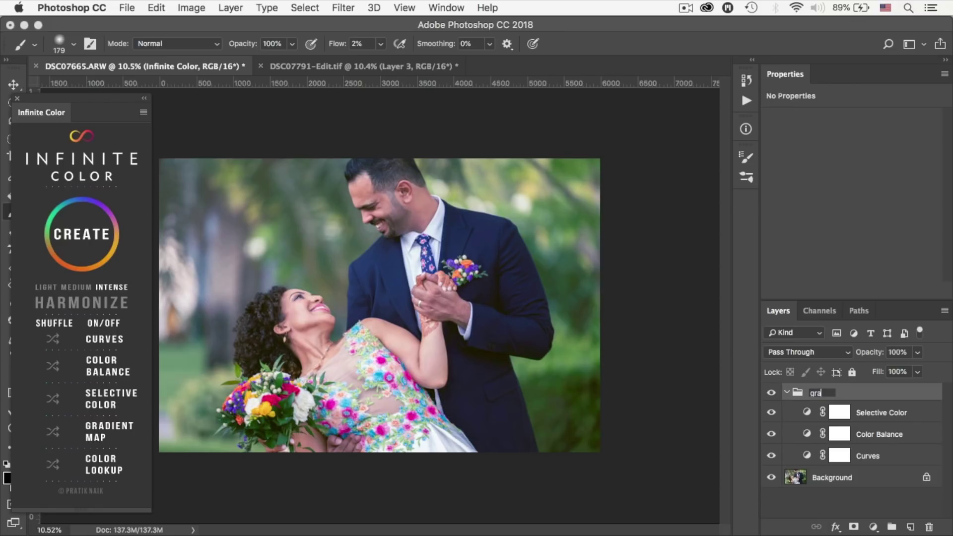
text(de1)
key(Return)
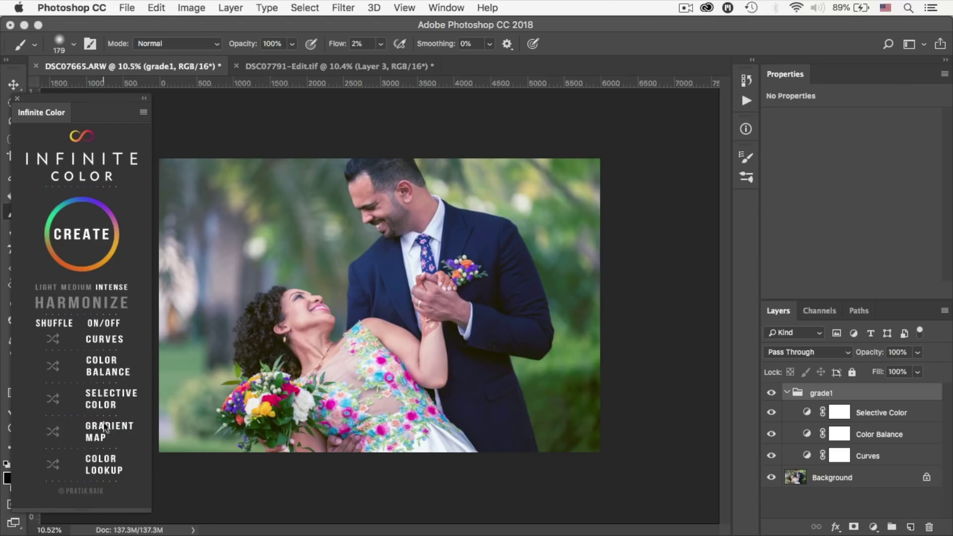
click(102, 396)
click(106, 369)
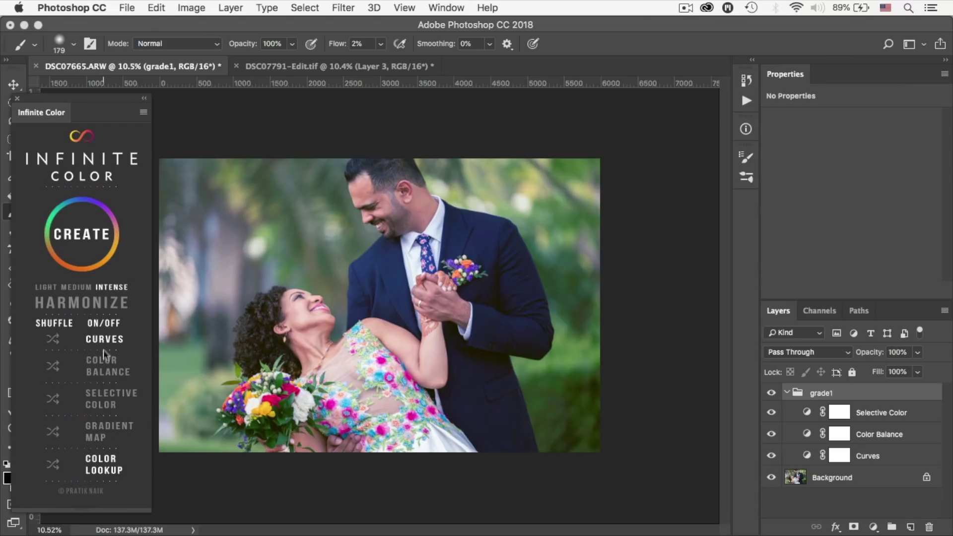
click(98, 249)
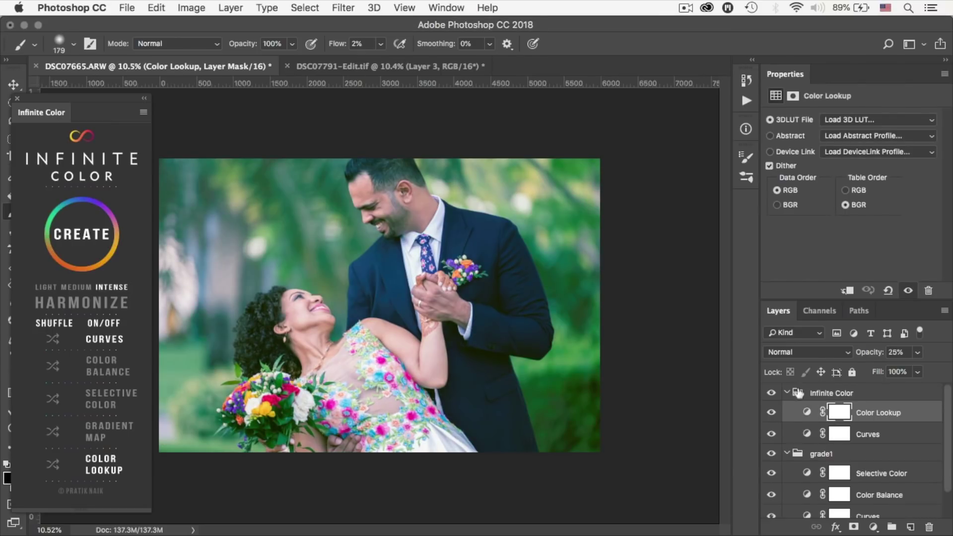
Name the new group grade2, then delete both grade groups, leaving only Background.
click(837, 392)
text(gra)
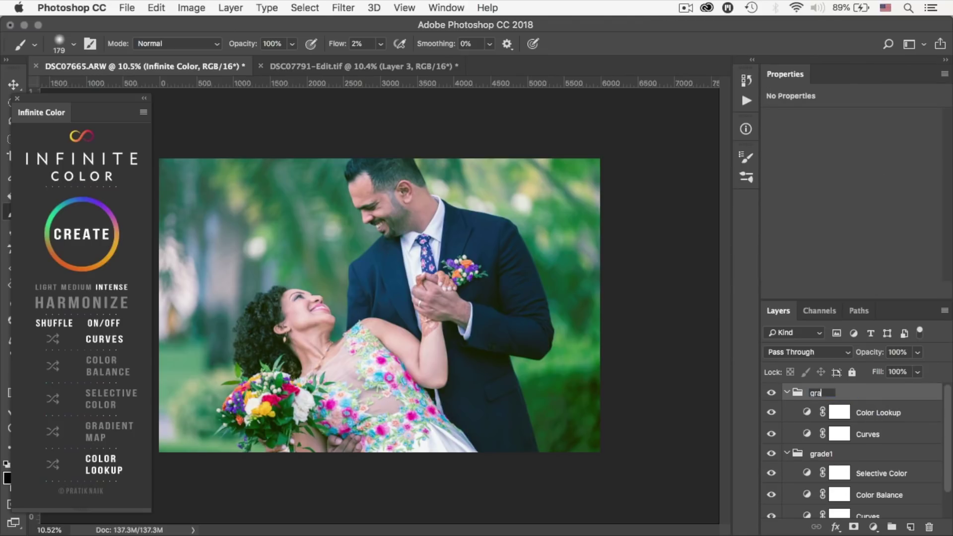
text(de2)
key(Return)
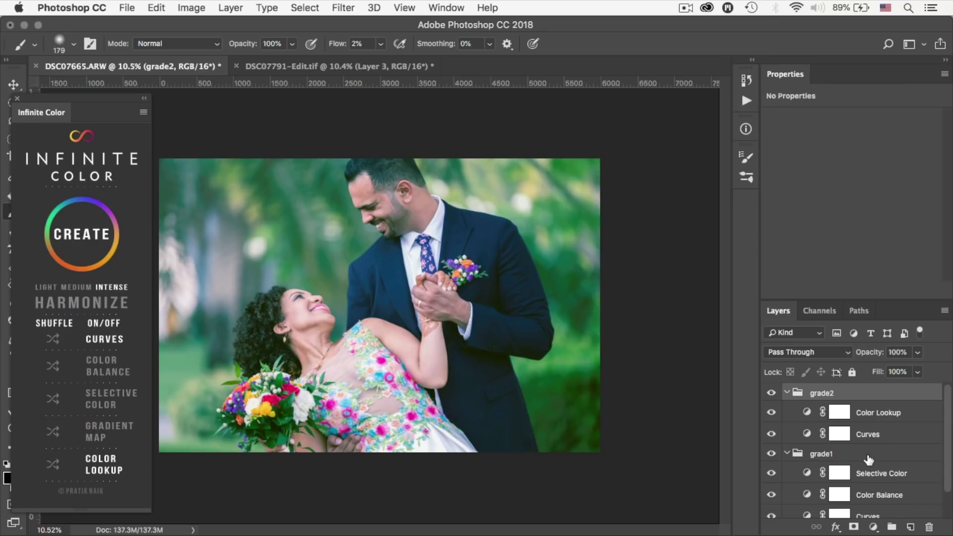
scroll(867, 458, down, 2)
shift+click(867, 486)
key(Delete)
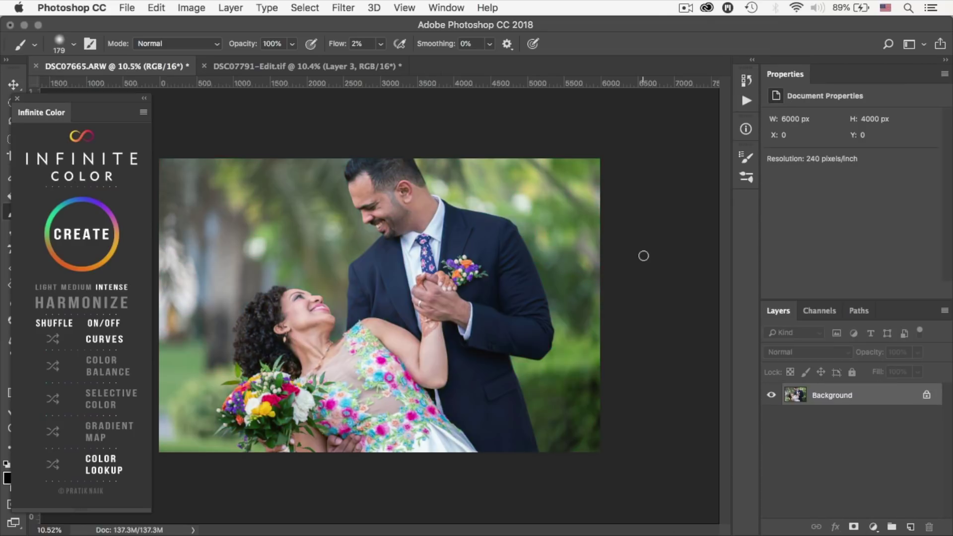
Add a Harmonize colour grade to the wedding photo and toggle its visibility to compare.
click(92, 304)
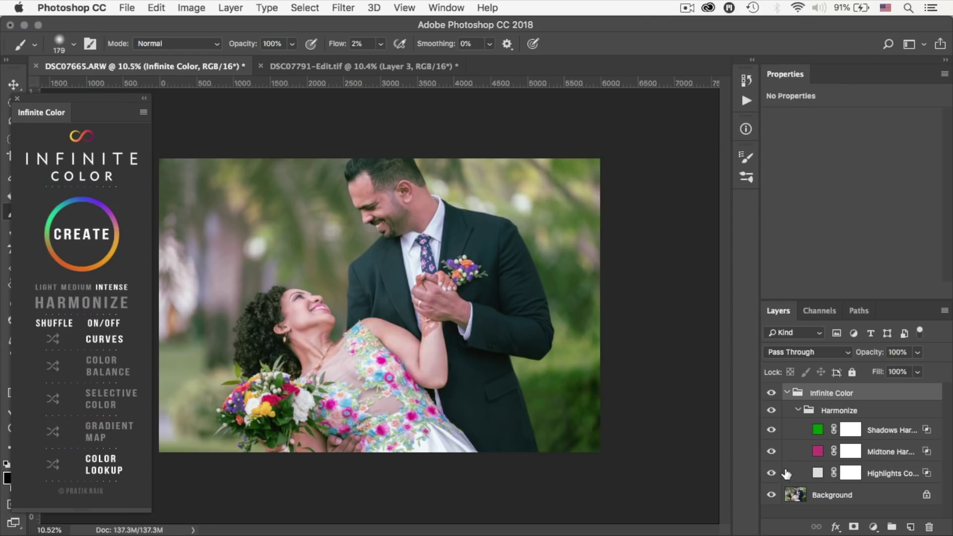
click(772, 392)
click(771, 393)
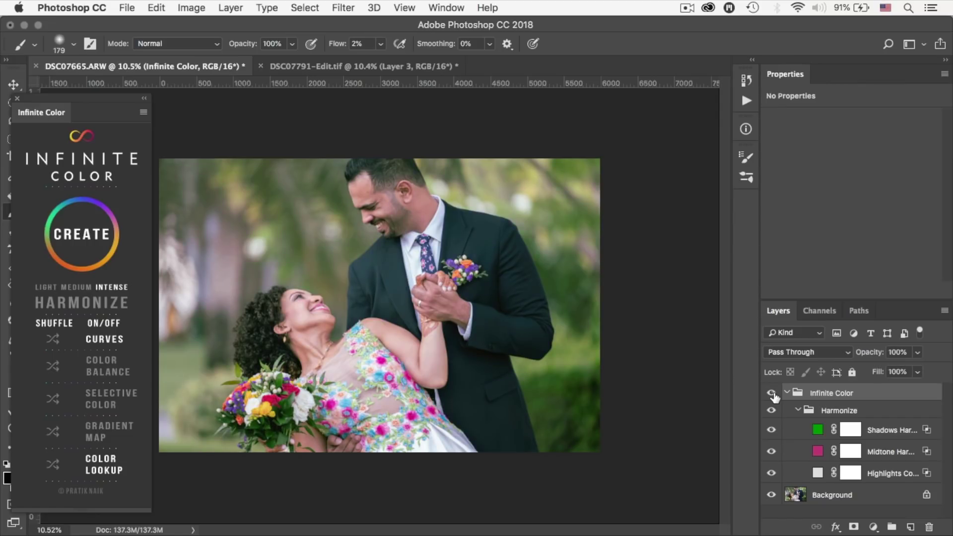
Shift the Shadows Harmony fill colour from green to yellow-green, hue 82.
double_click(818, 431)
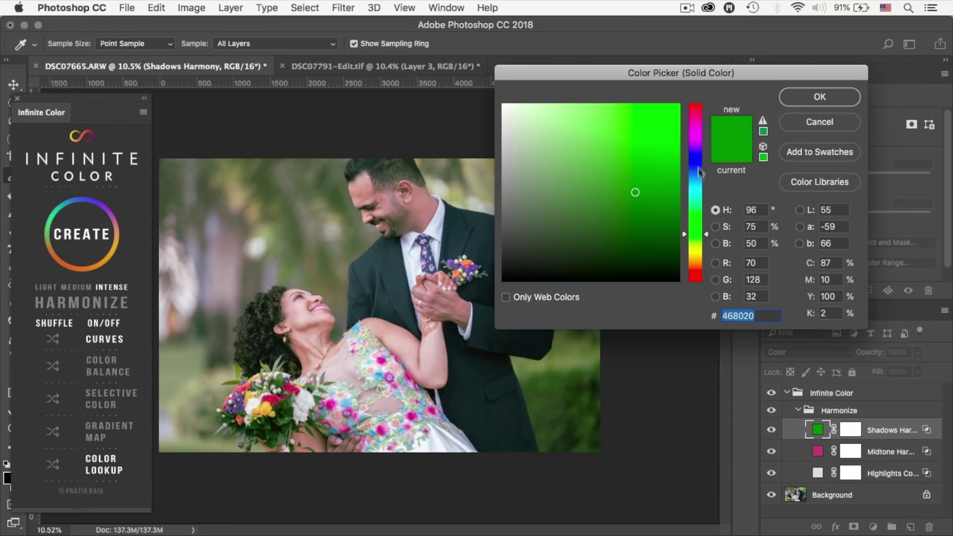
drag(706, 231, 707, 242)
click(824, 98)
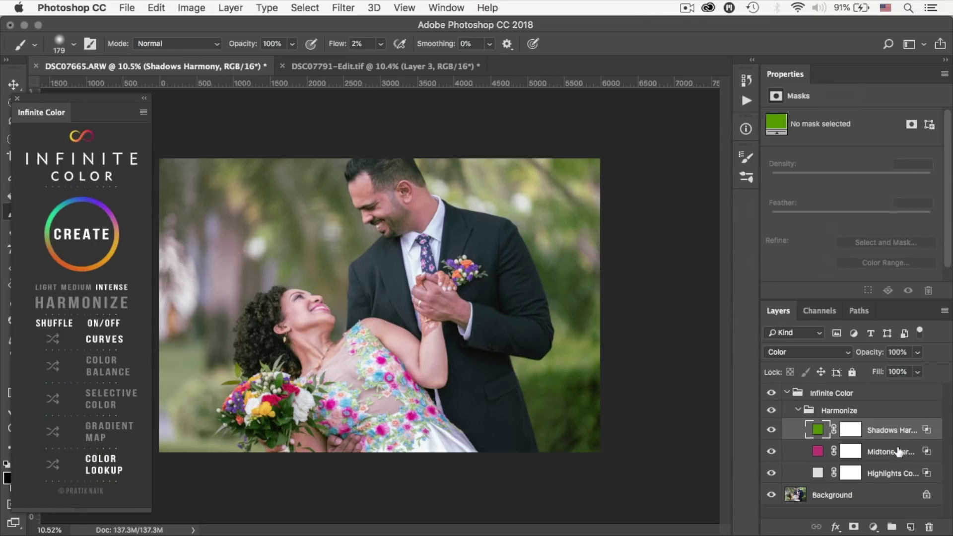
double_click(925, 455)
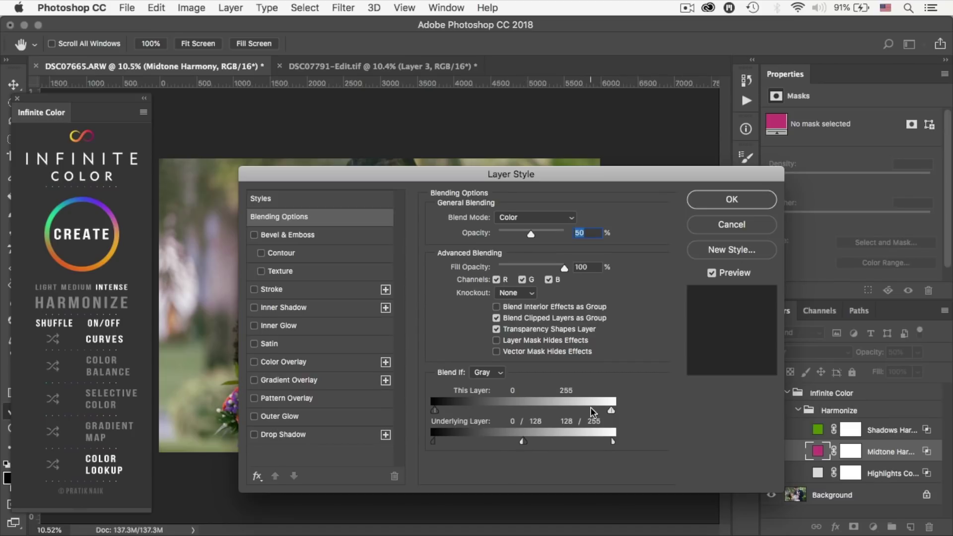
click(742, 226)
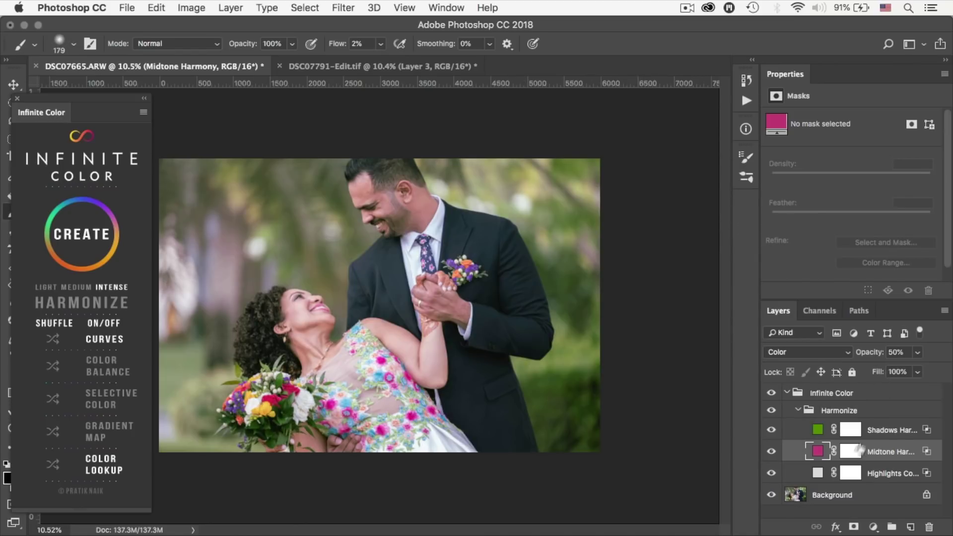
double_click(927, 430)
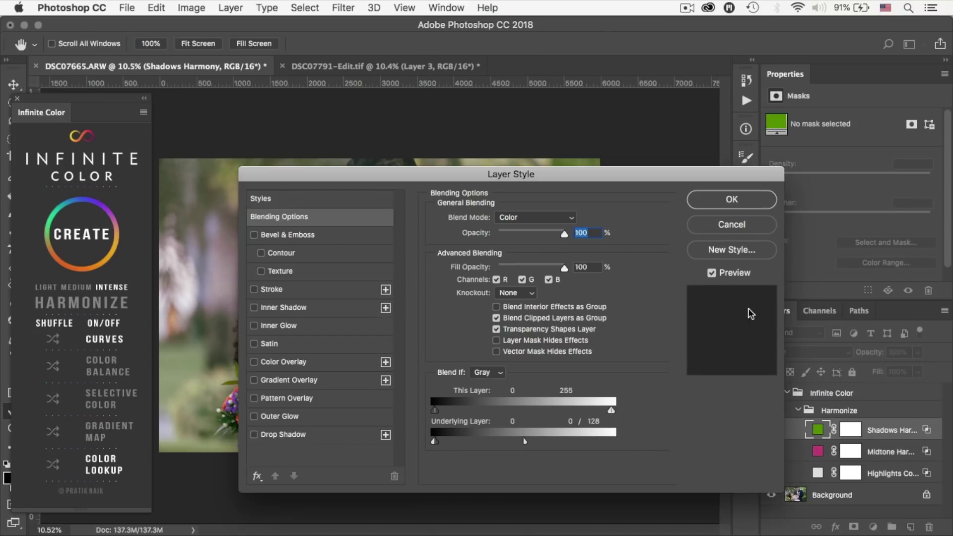
click(761, 204)
double_click(927, 474)
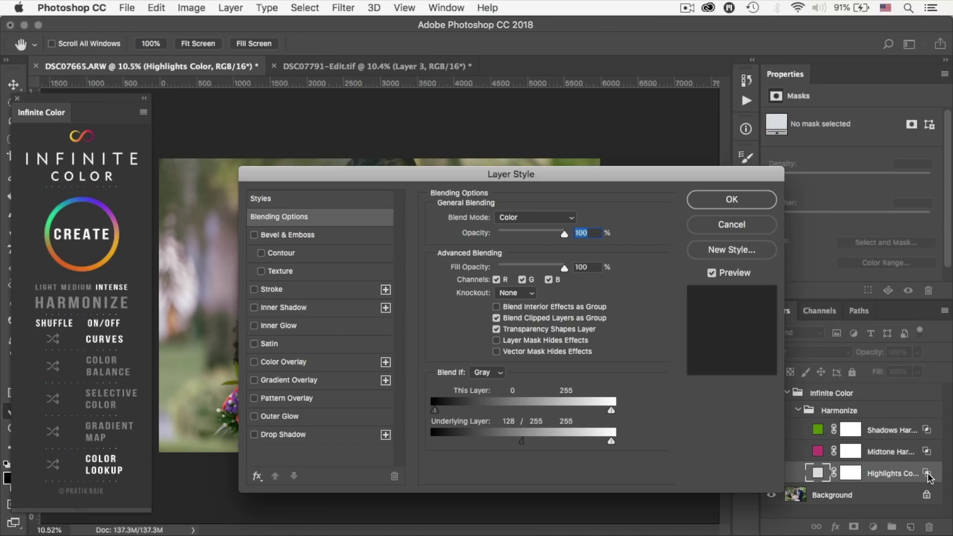